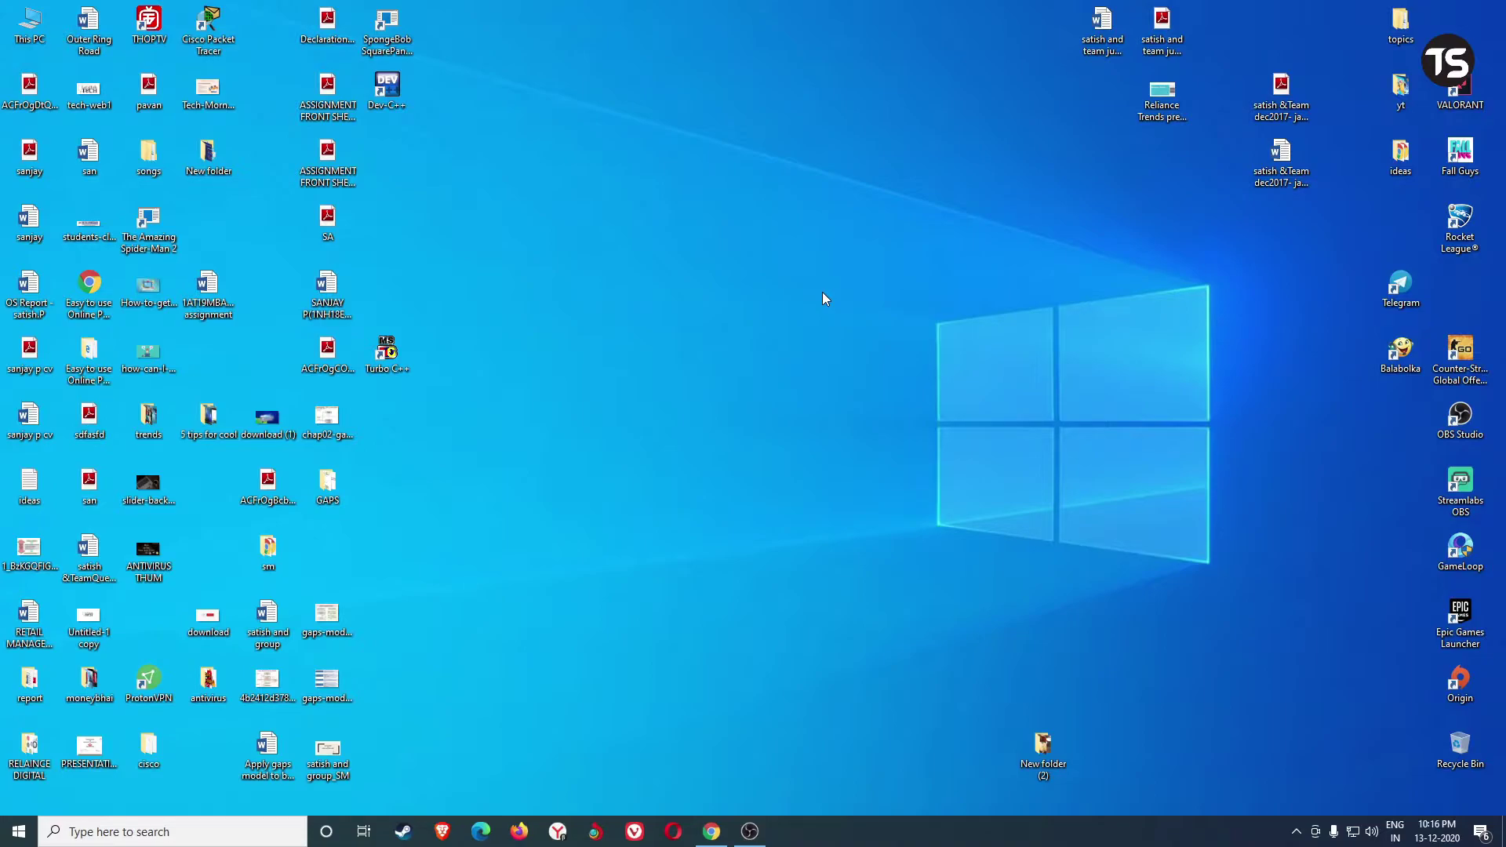
pyautogui.rightClick(789, 309)
pyautogui.click(785, 357)
pyautogui.rightClick(480, 383)
pyautogui.click(524, 431)
pyautogui.rightClick(532, 409)
pyautogui.click(572, 452)
pyautogui.rightClick(689, 288)
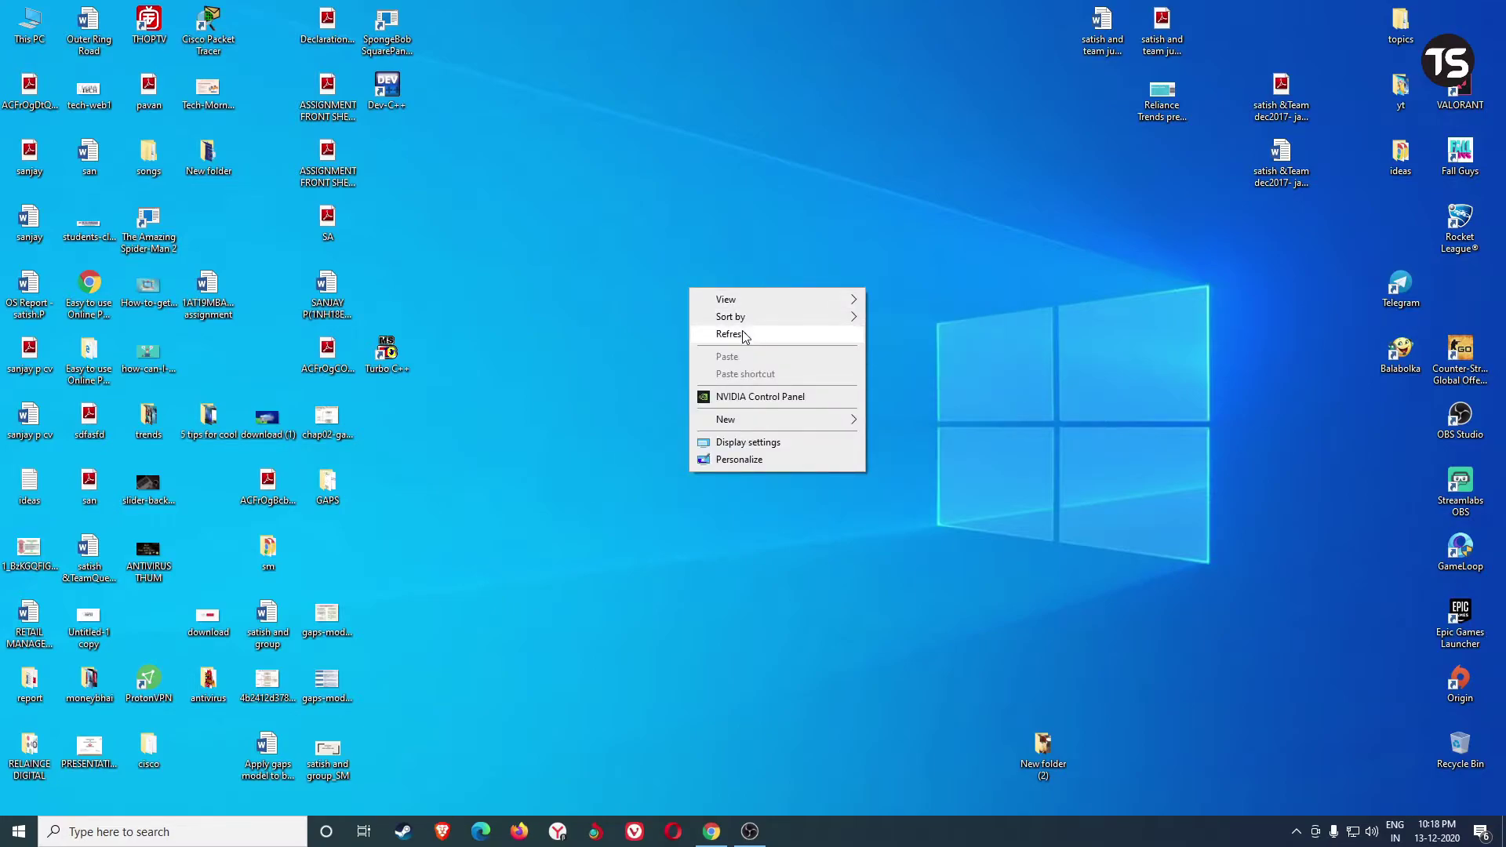
pyautogui.click(743, 335)
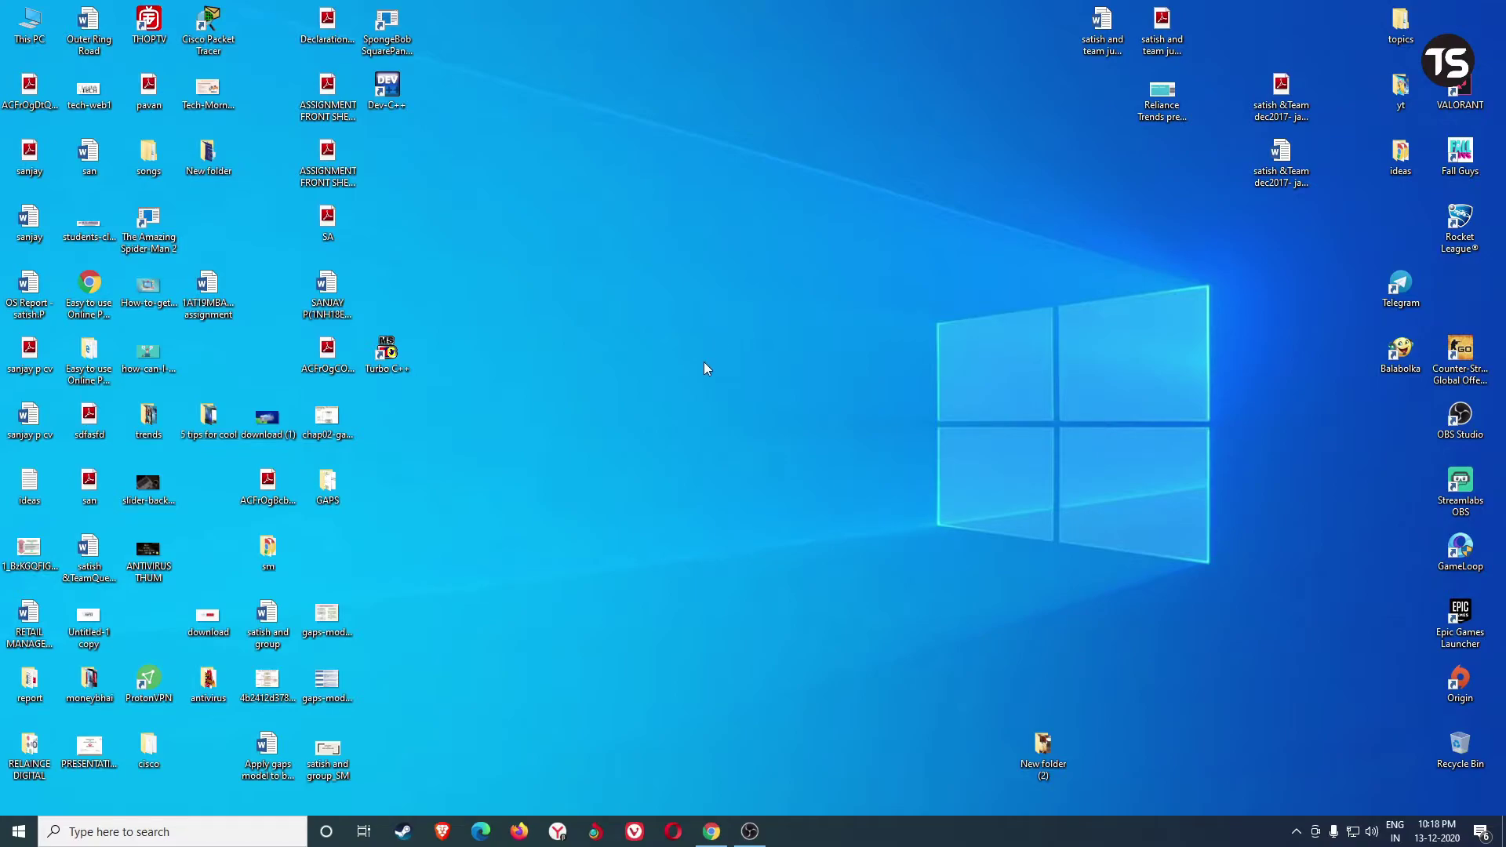
# Step: Switch to Chrome and open the Clear browsing data dialog from a new tab
pyautogui.click(711, 832)
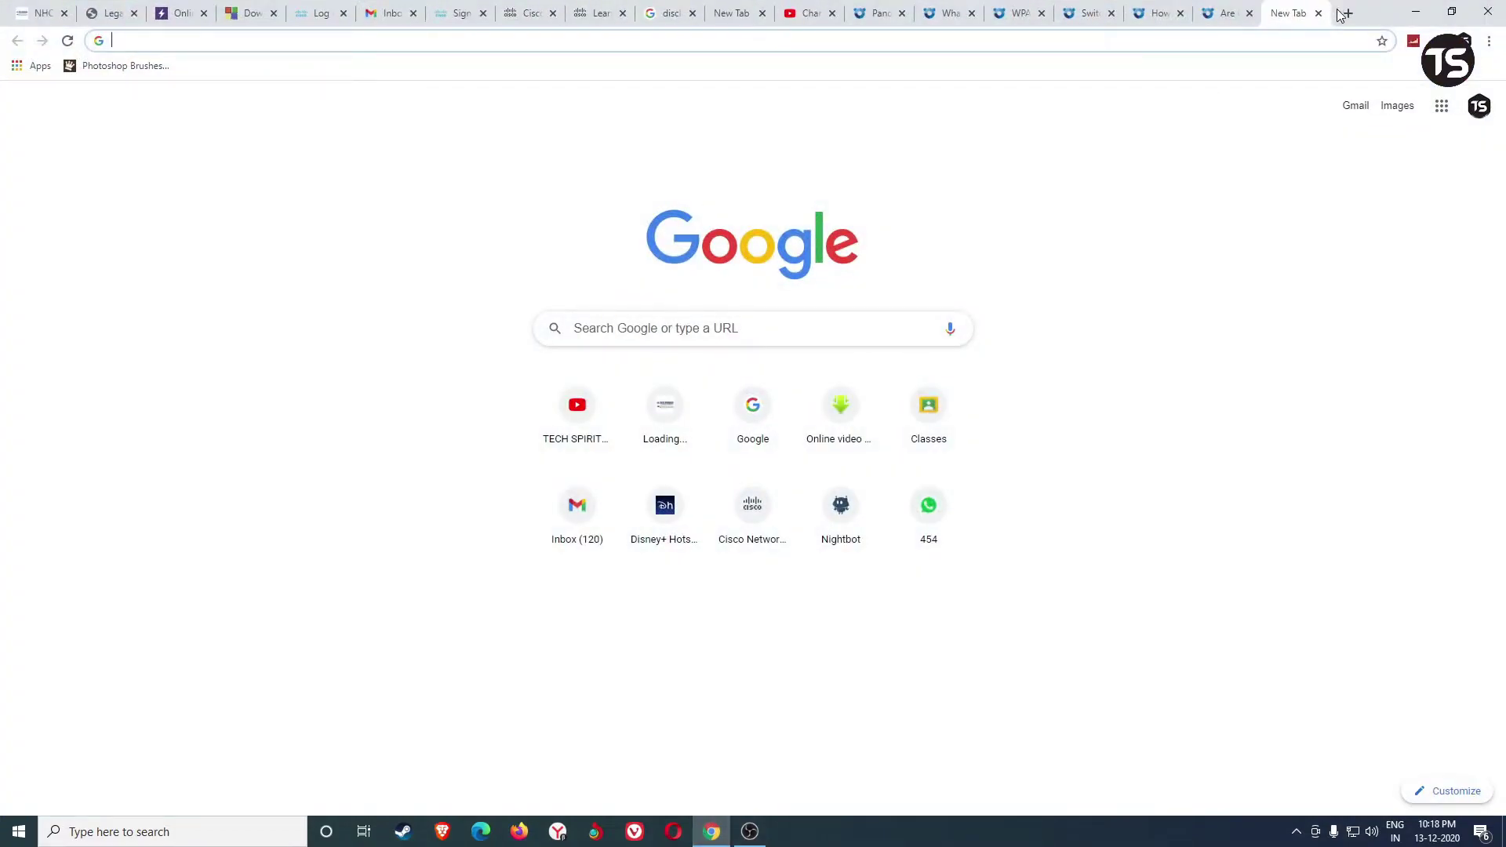
pyautogui.click(1345, 13)
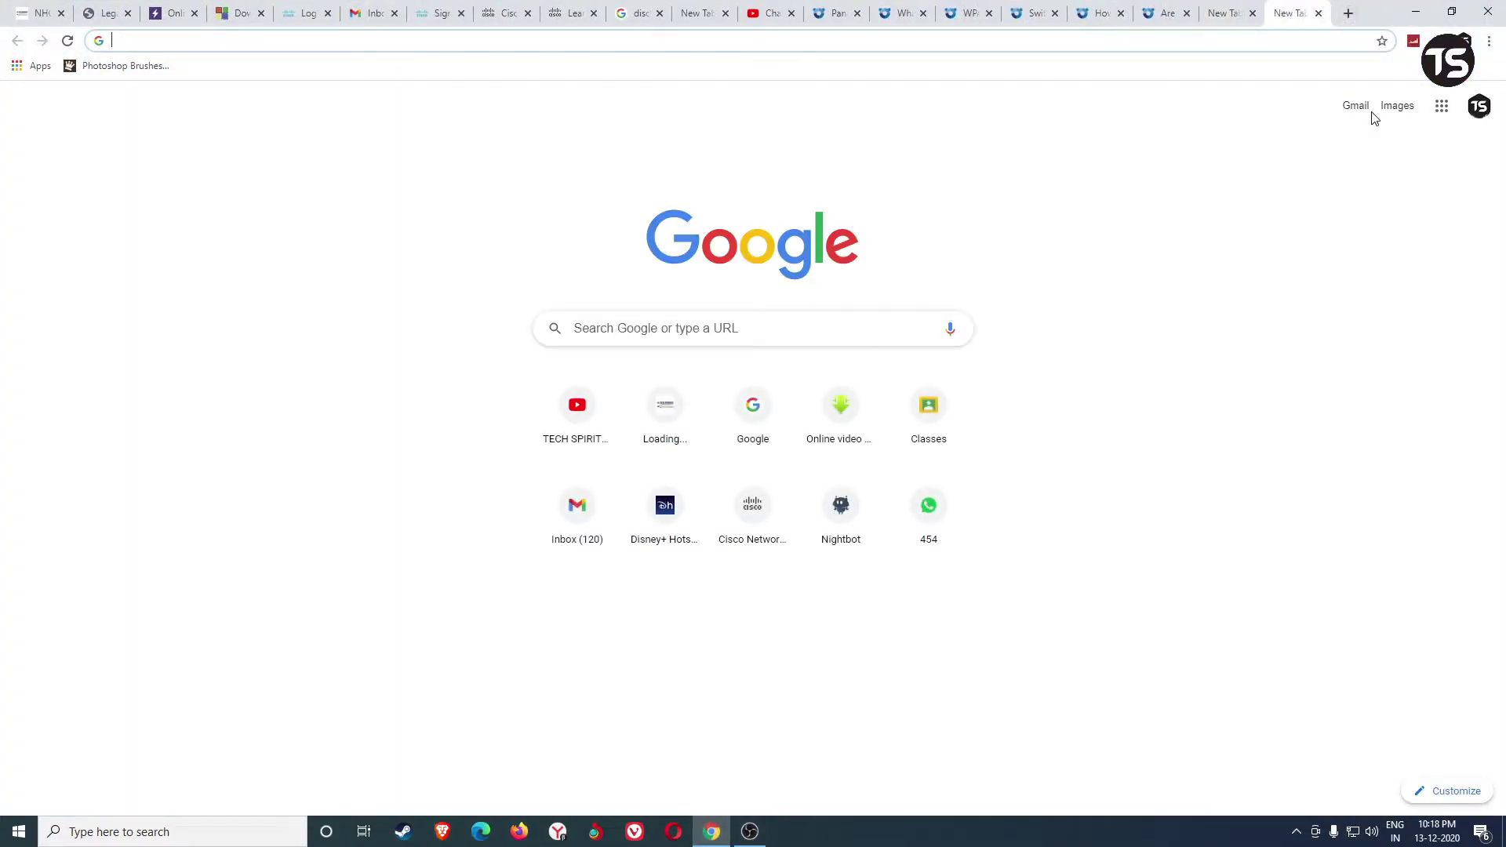
pyautogui.click(1489, 41)
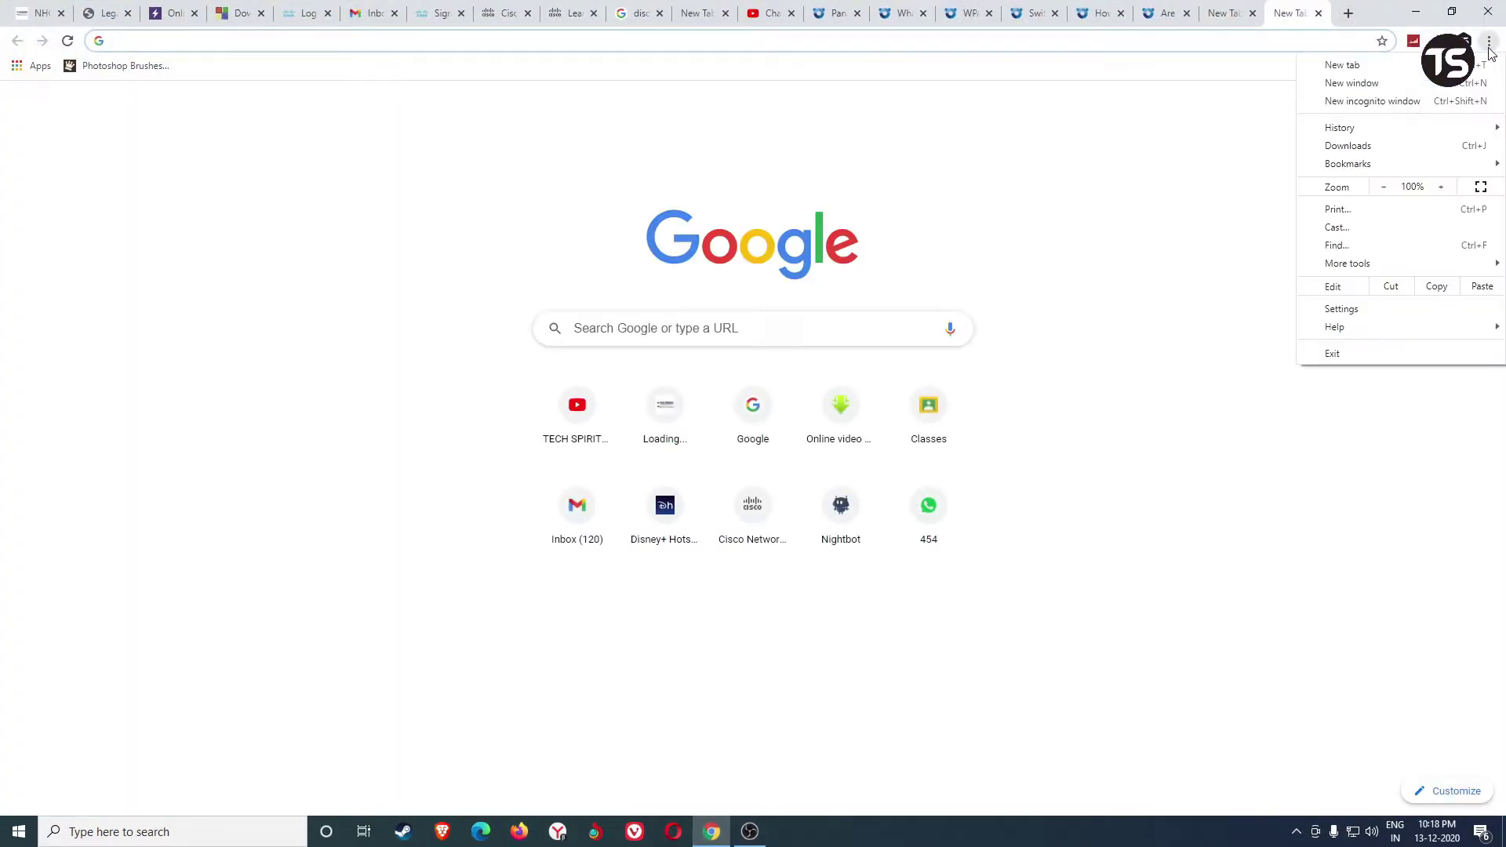
pyautogui.click(1159, 152)
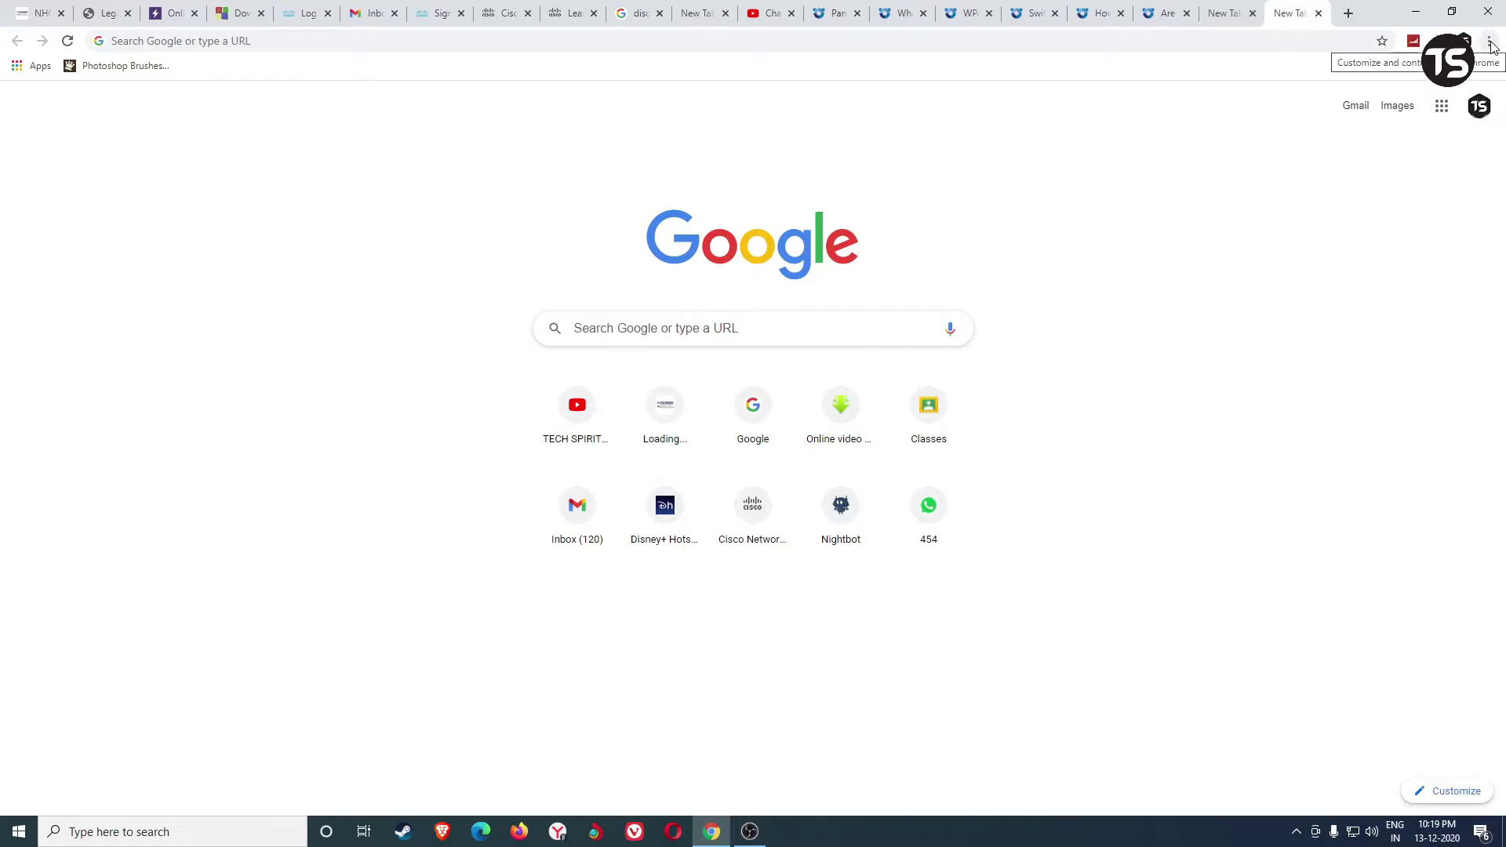
pyautogui.click(1491, 45)
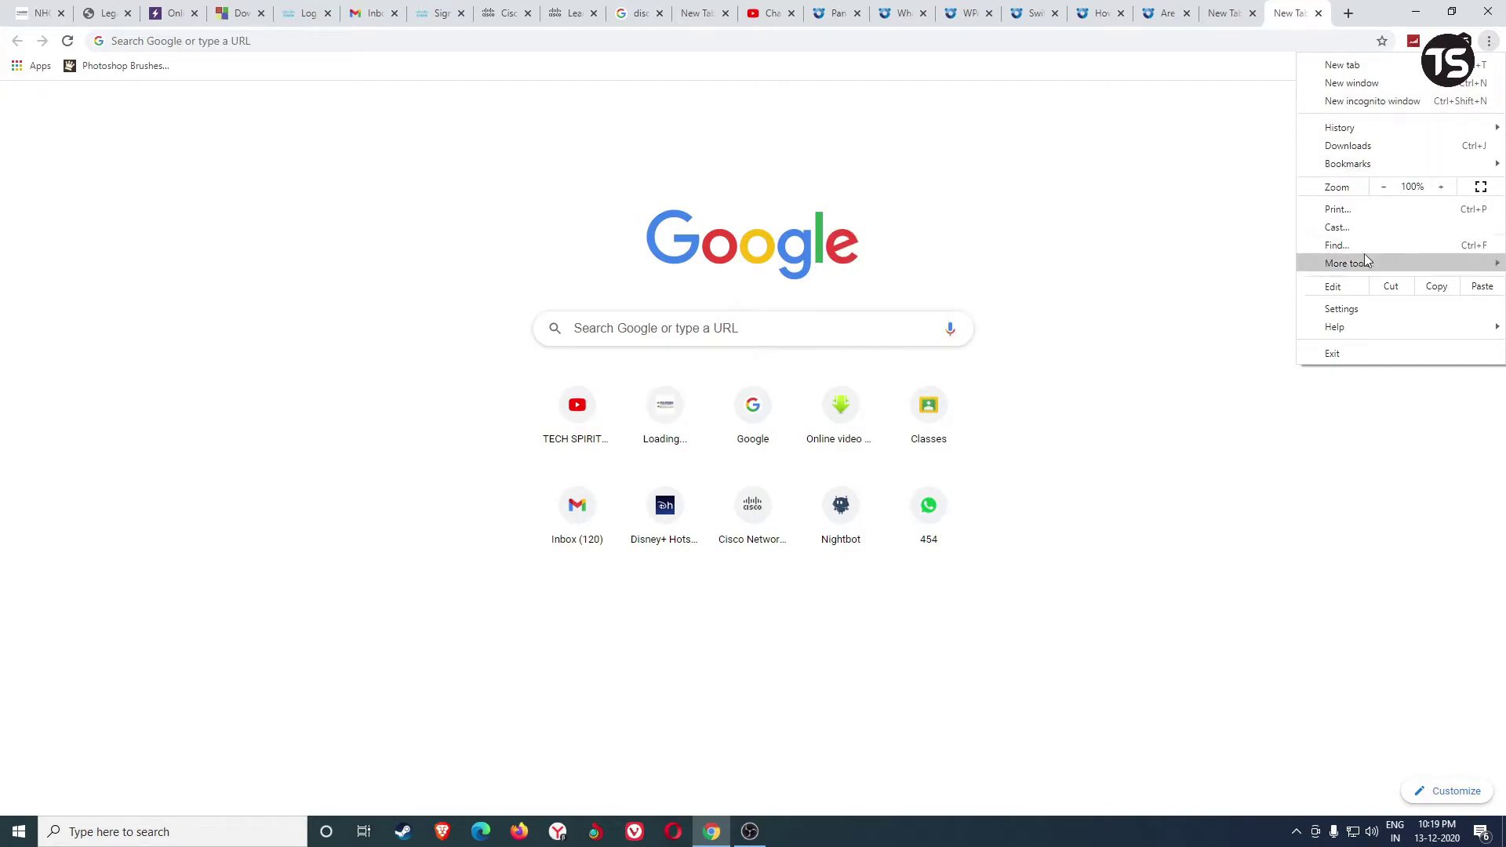
pyautogui.moveTo(1357, 263)
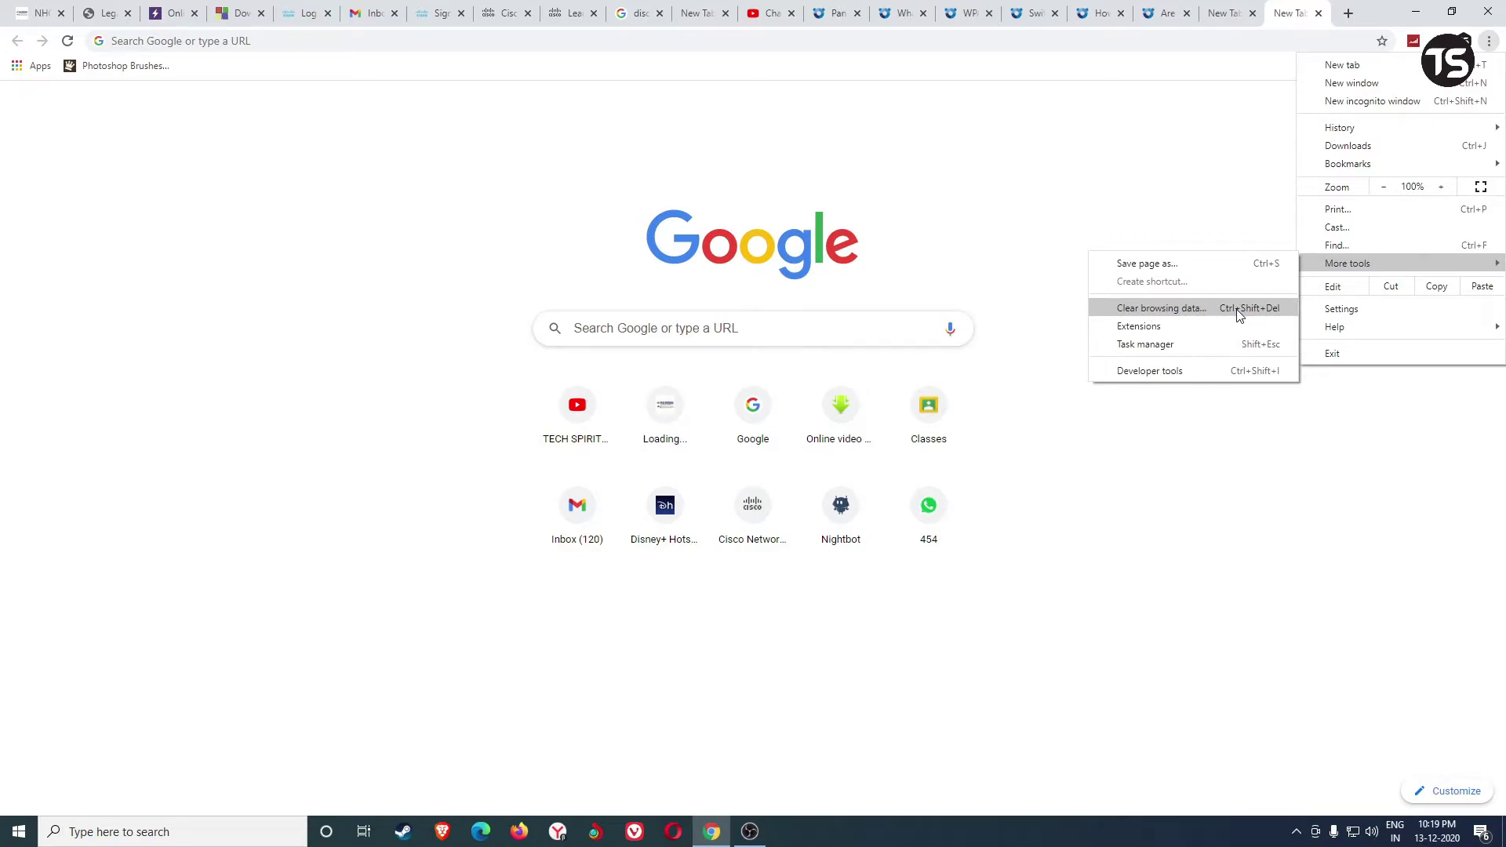
pyautogui.click(1210, 312)
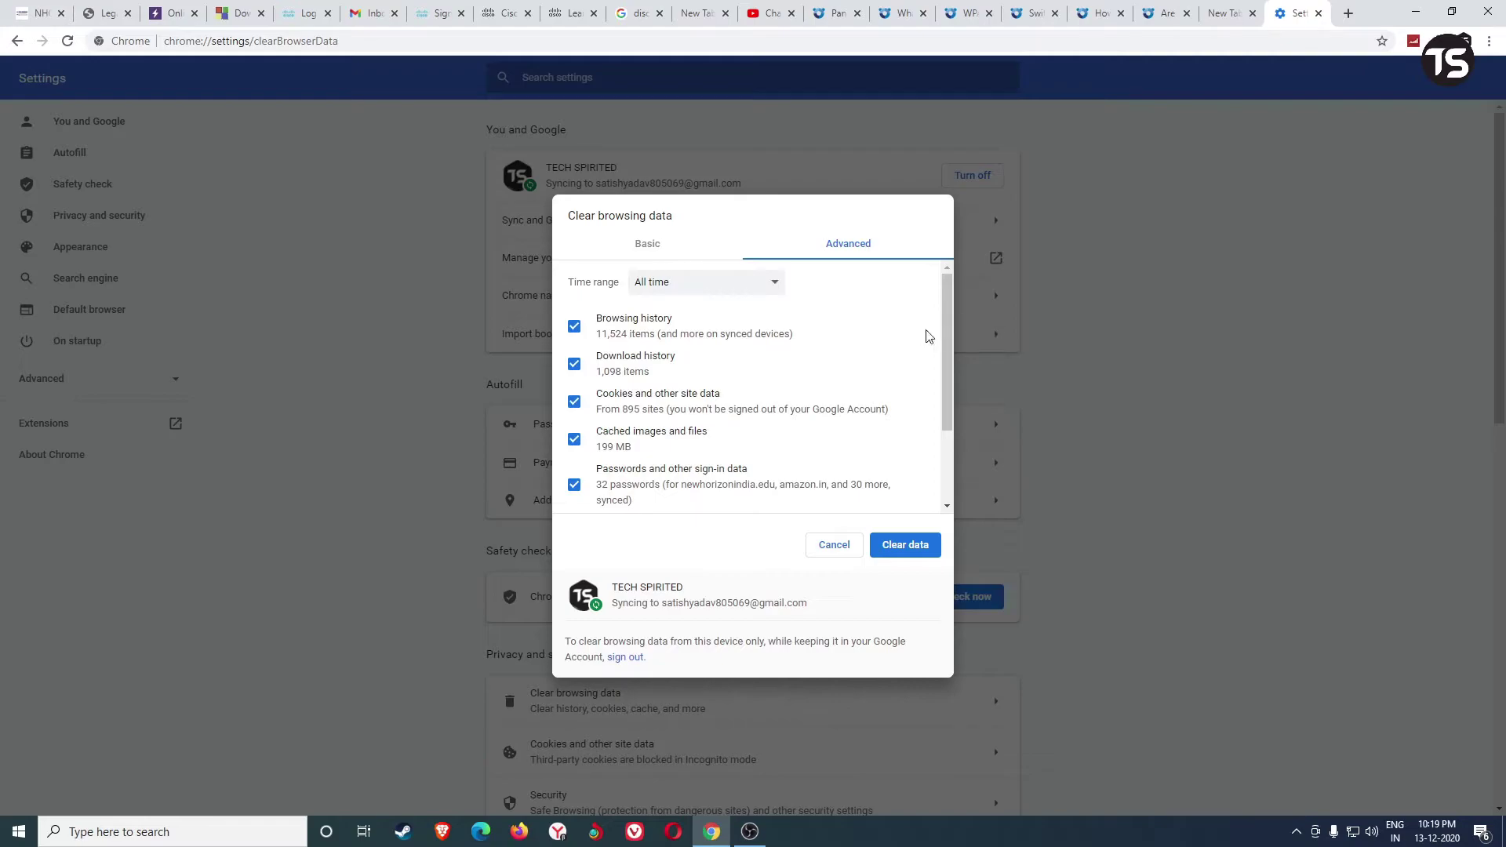
# Step: Compare the Basic and Advanced lists of data types that can be cleared
pyautogui.scroll(-2, 793, 340)
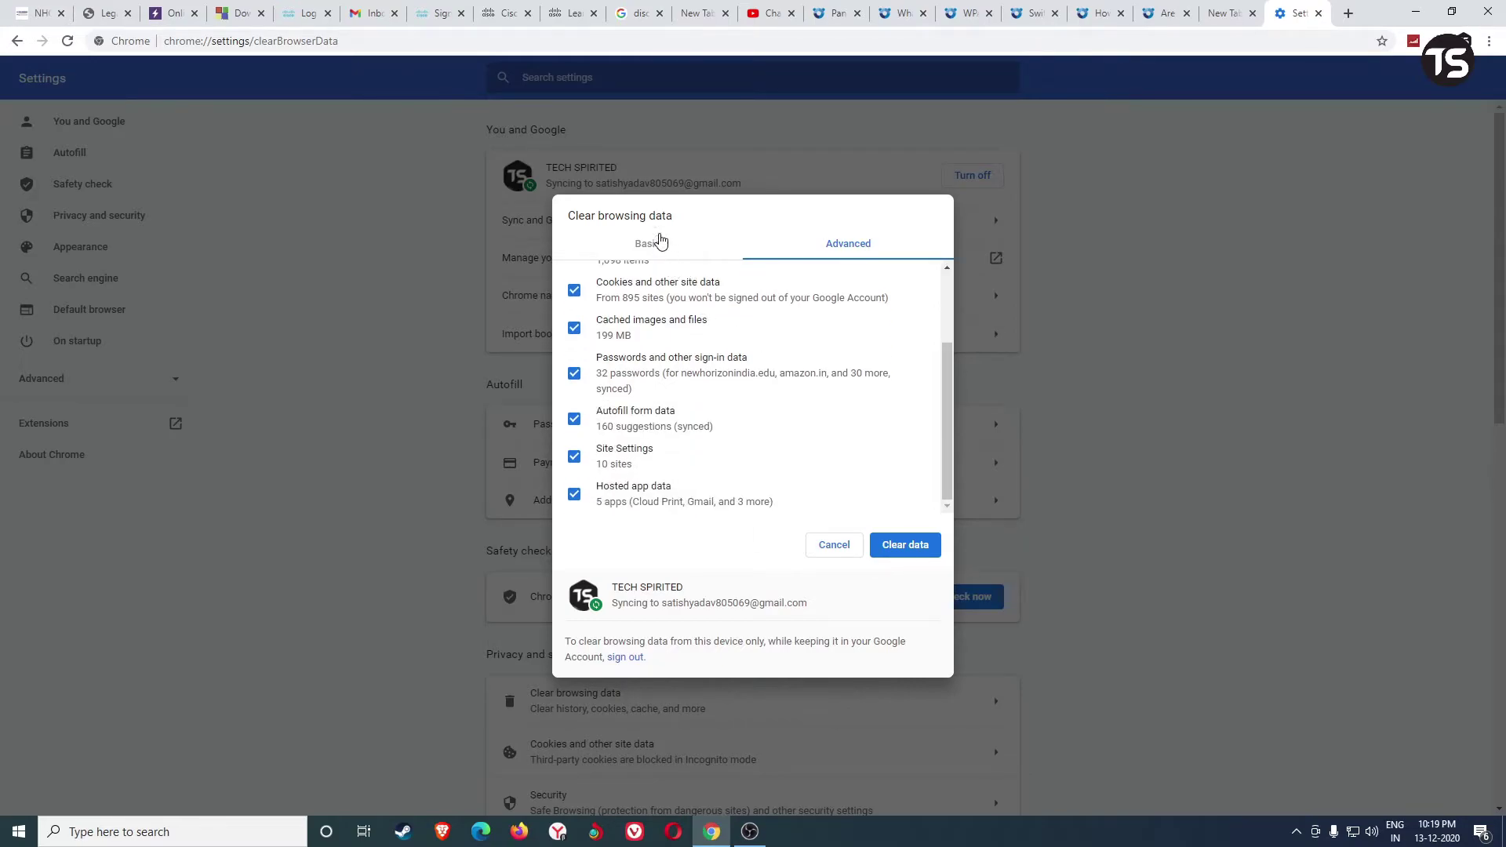
pyautogui.click(649, 243)
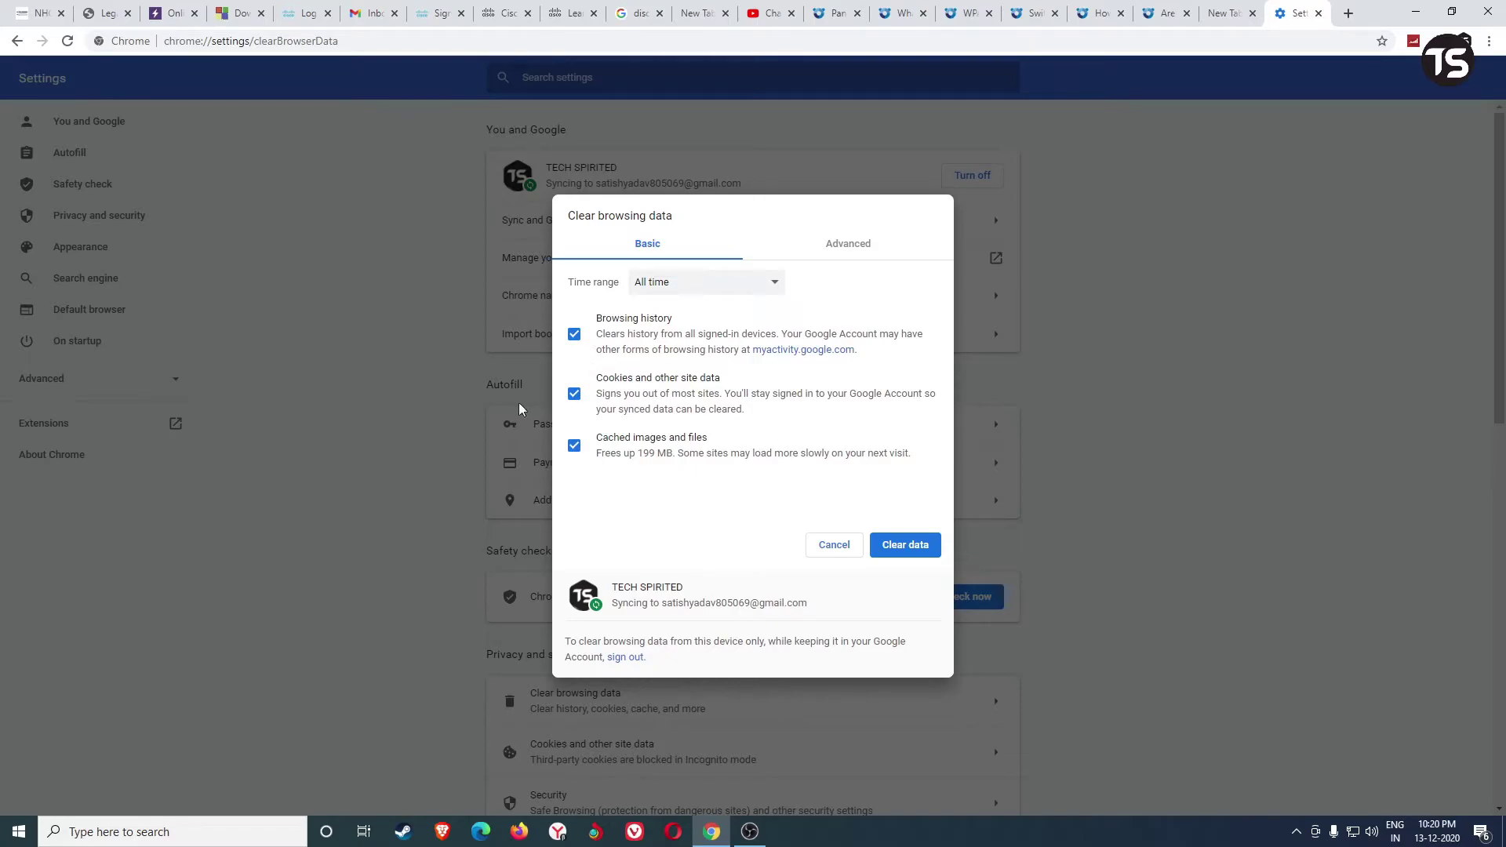
pyautogui.click(838, 249)
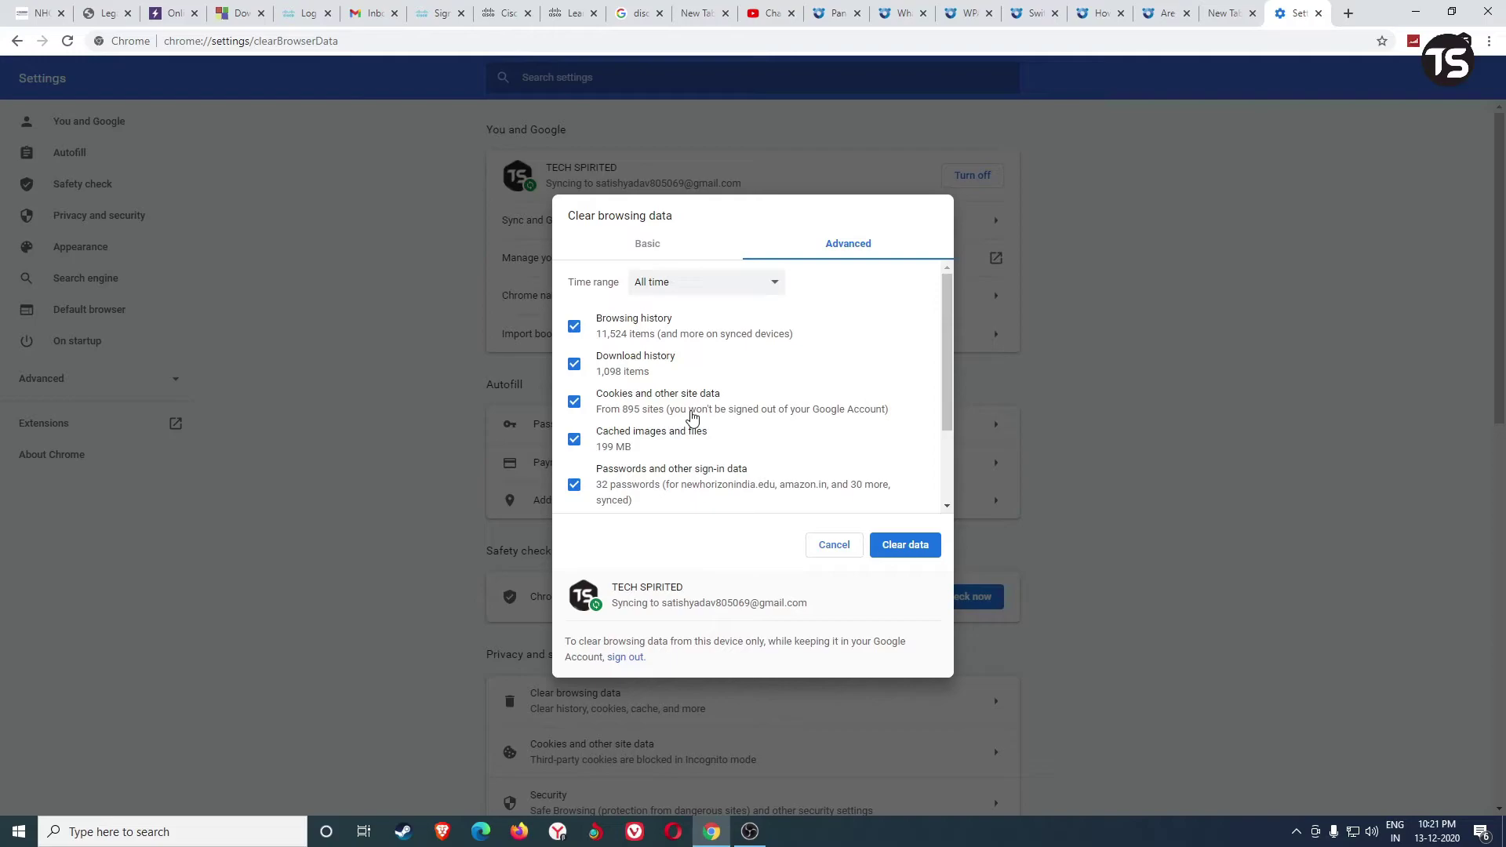
pyautogui.scroll(-1, 600, 463)
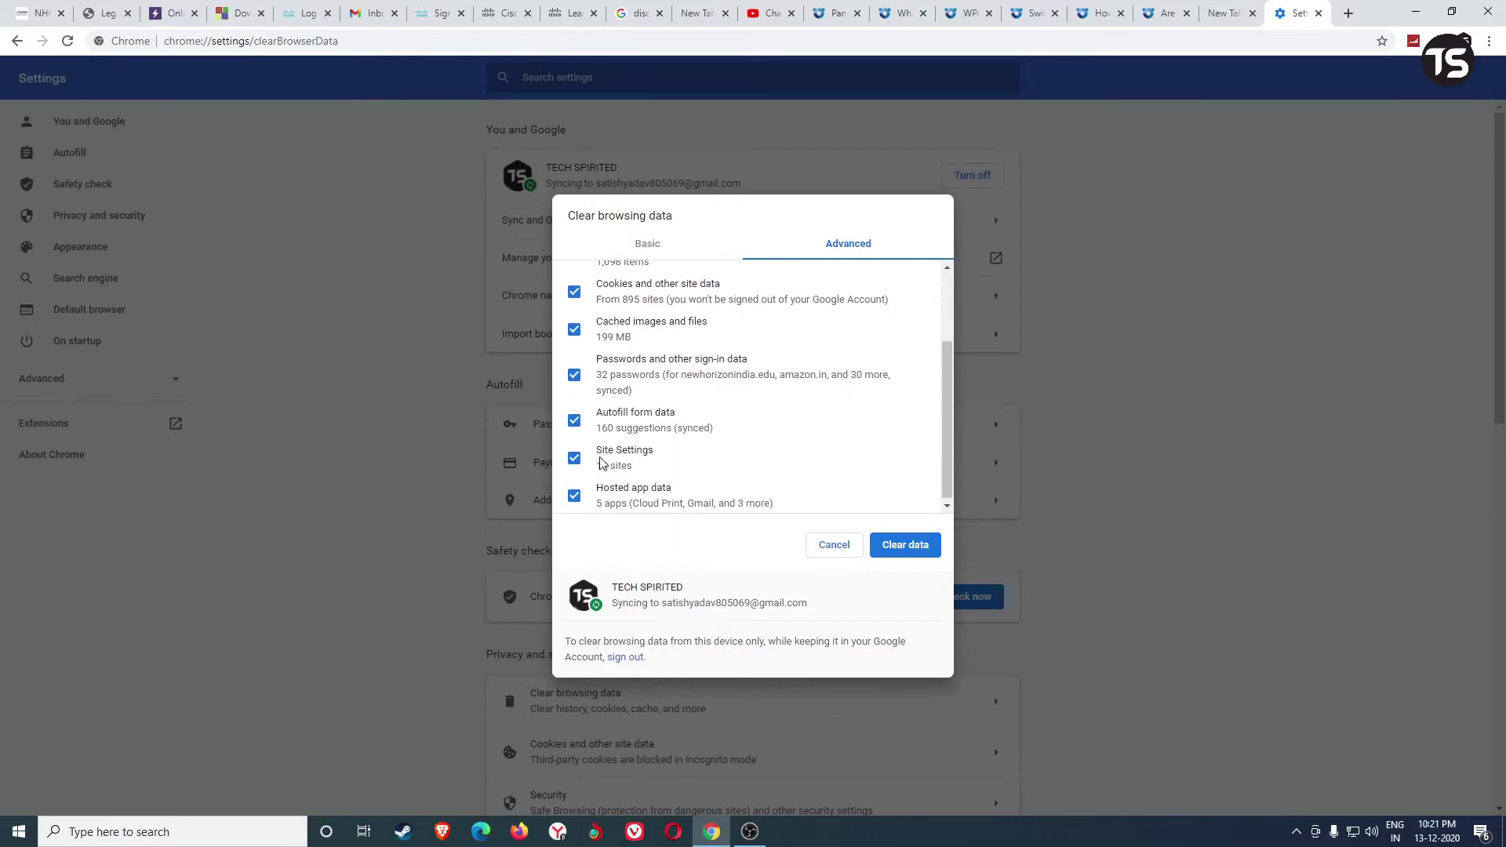
pyautogui.scroll(1, 619, 368)
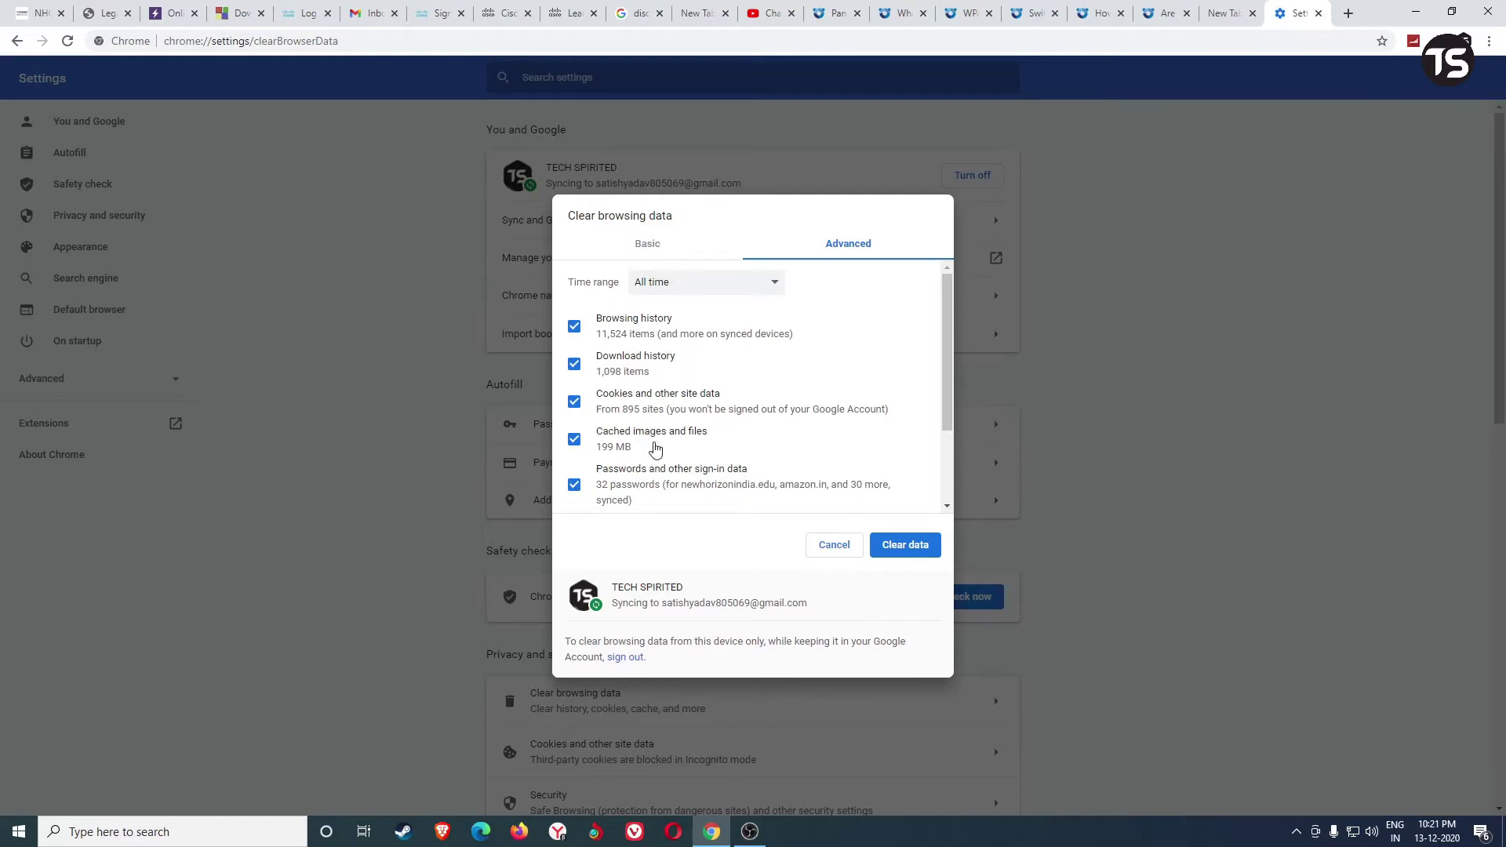
pyautogui.scroll(-1, 615, 348)
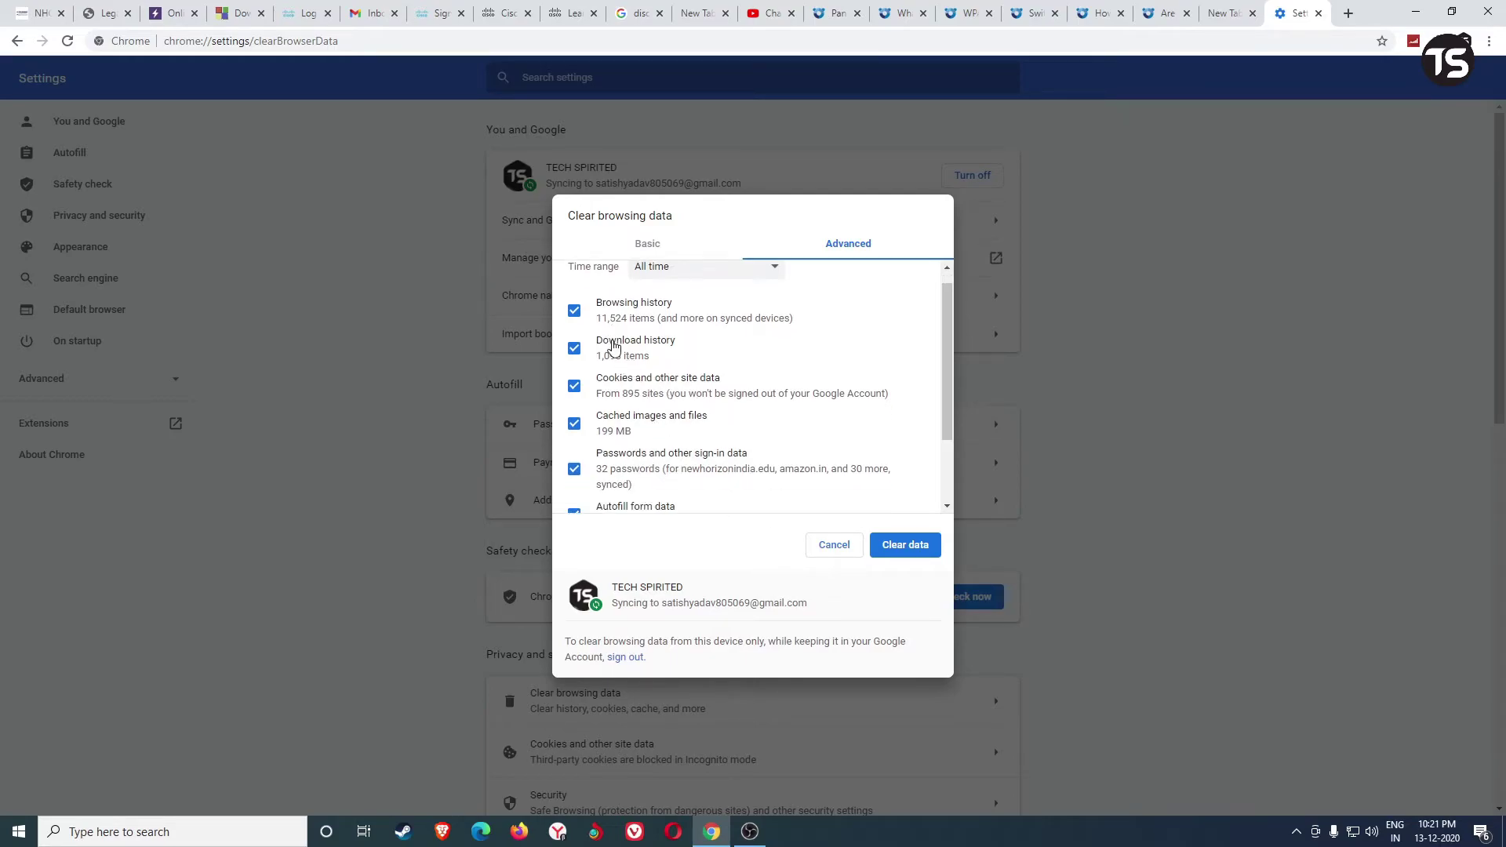
pyautogui.click(574, 333)
pyautogui.click(575, 364)
pyautogui.click(574, 401)
pyautogui.click(575, 326)
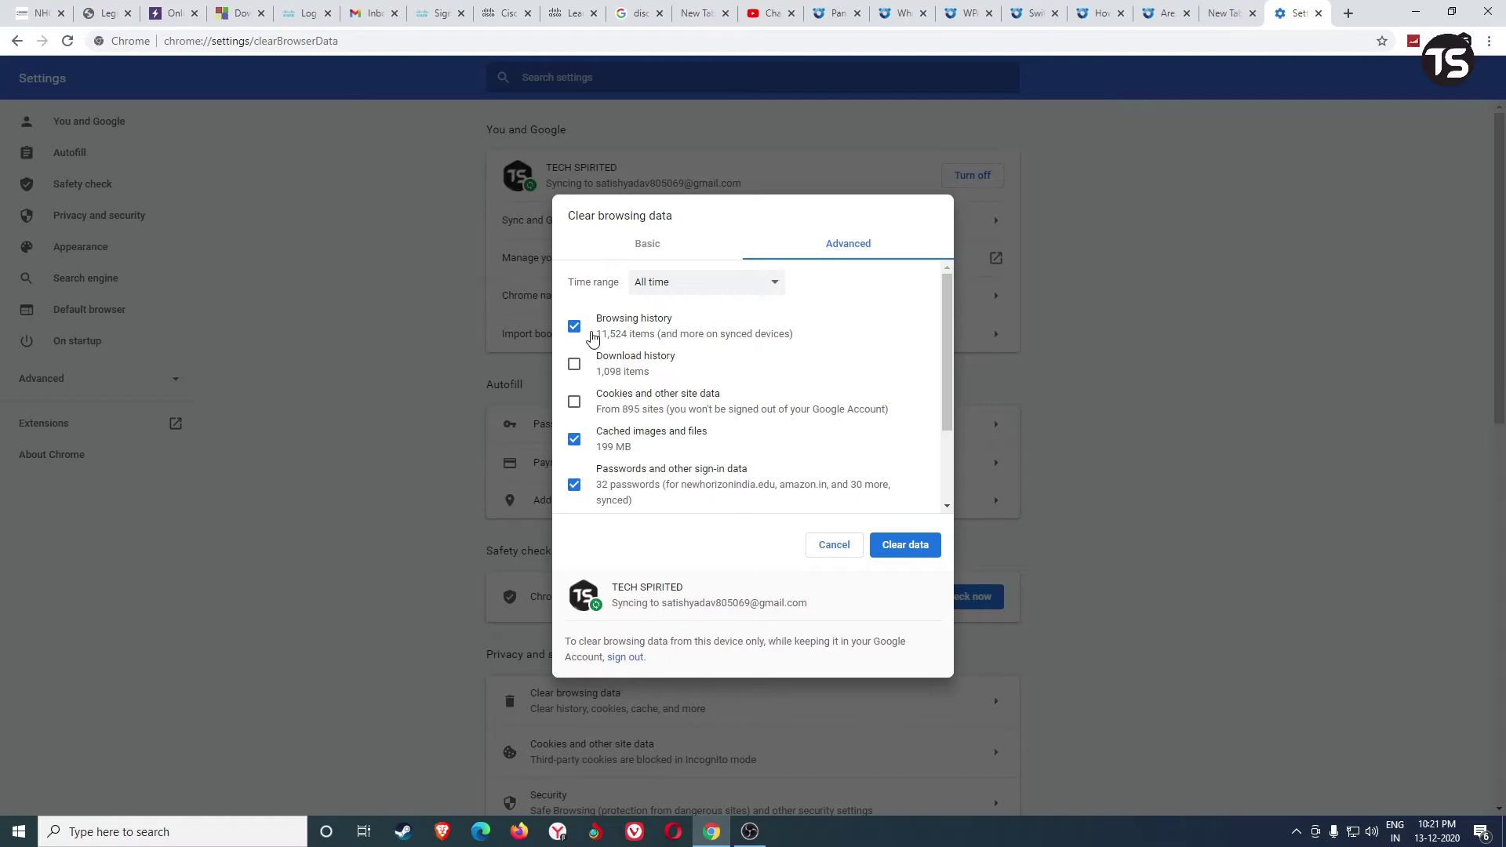
pyautogui.click(575, 363)
pyautogui.click(575, 401)
# Step: Clear all the selected browsing data for All time, acknowledge the notice and close the settings page
pyautogui.click(908, 547)
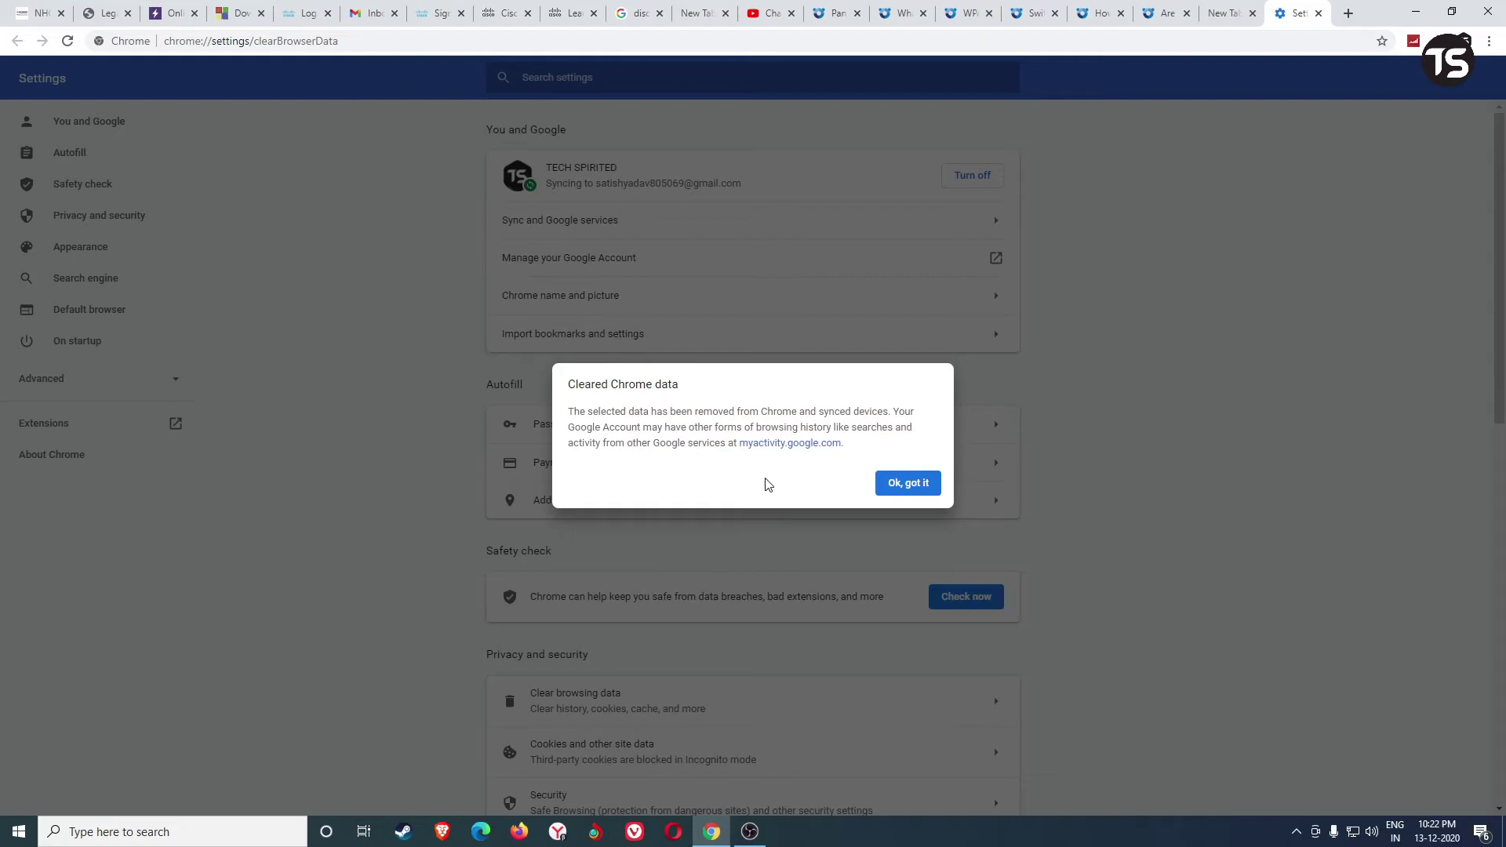
pyautogui.click(895, 485)
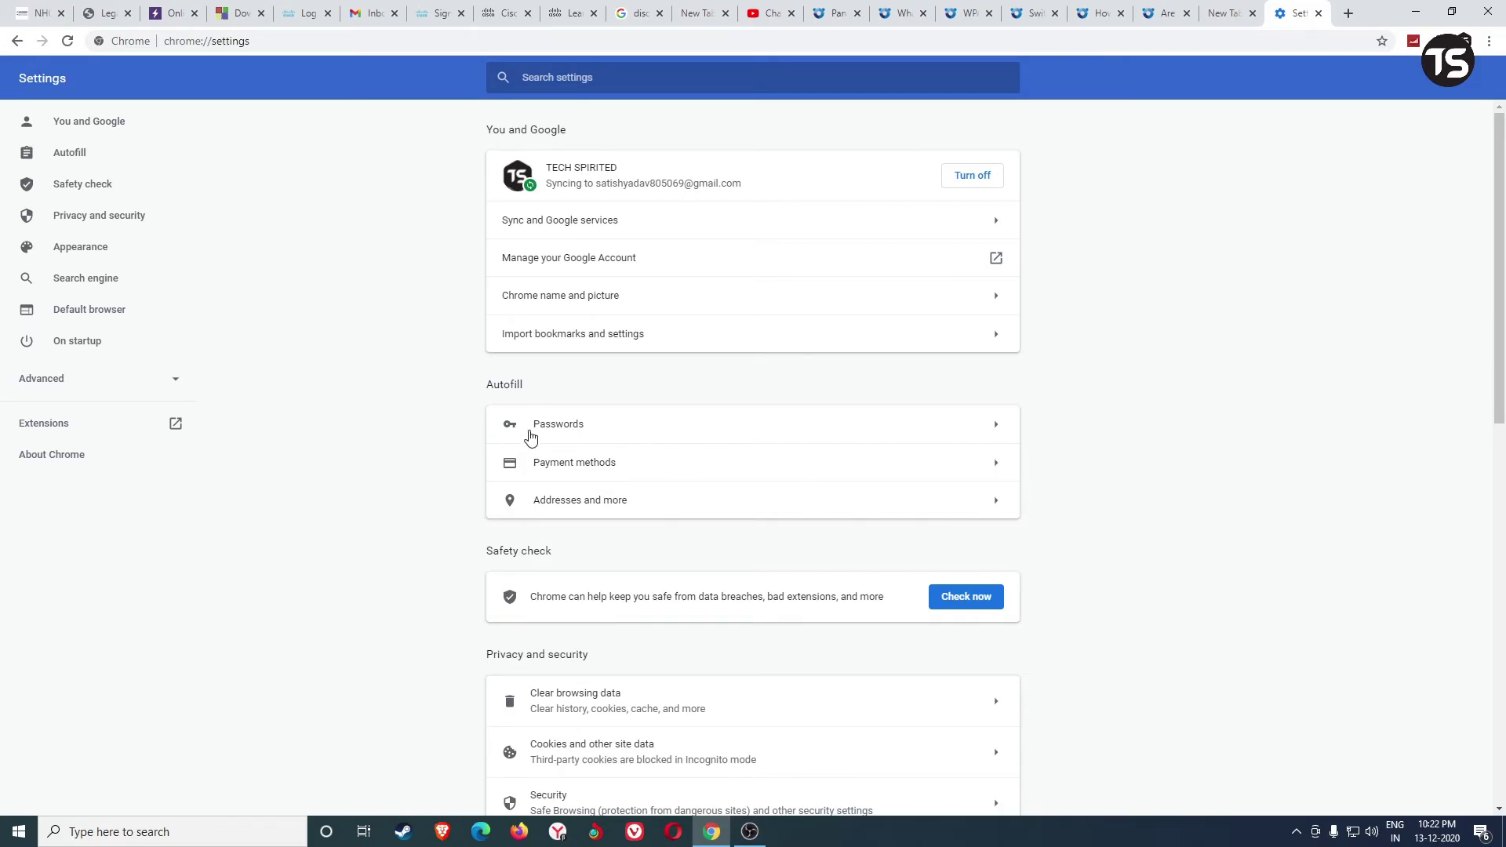
pyautogui.click(1318, 14)
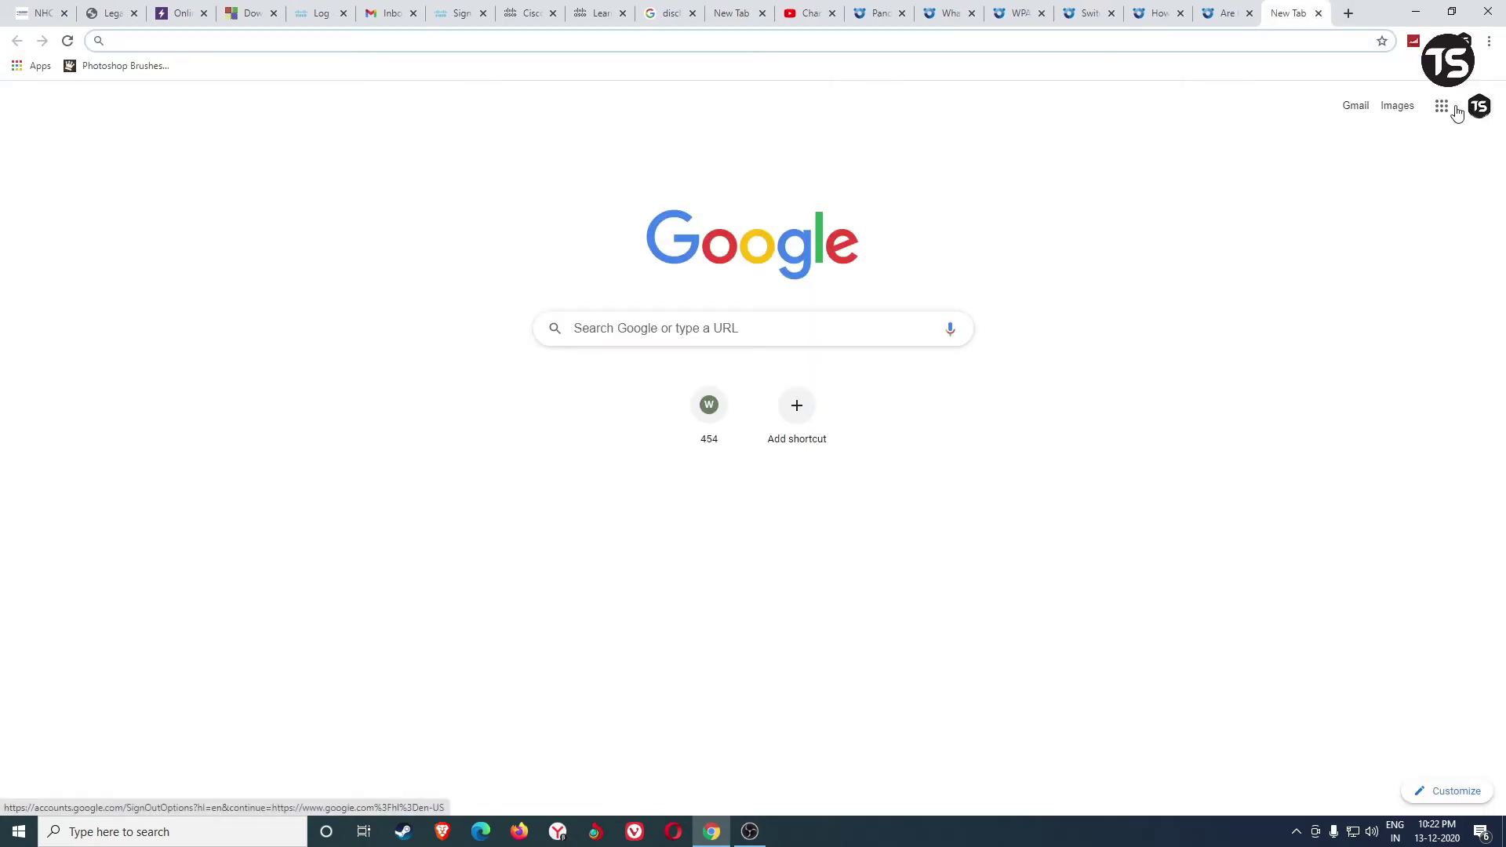
# Step: Reopen the Clear browsing data dialog and check how much of each data type remains
pyautogui.click(1489, 41)
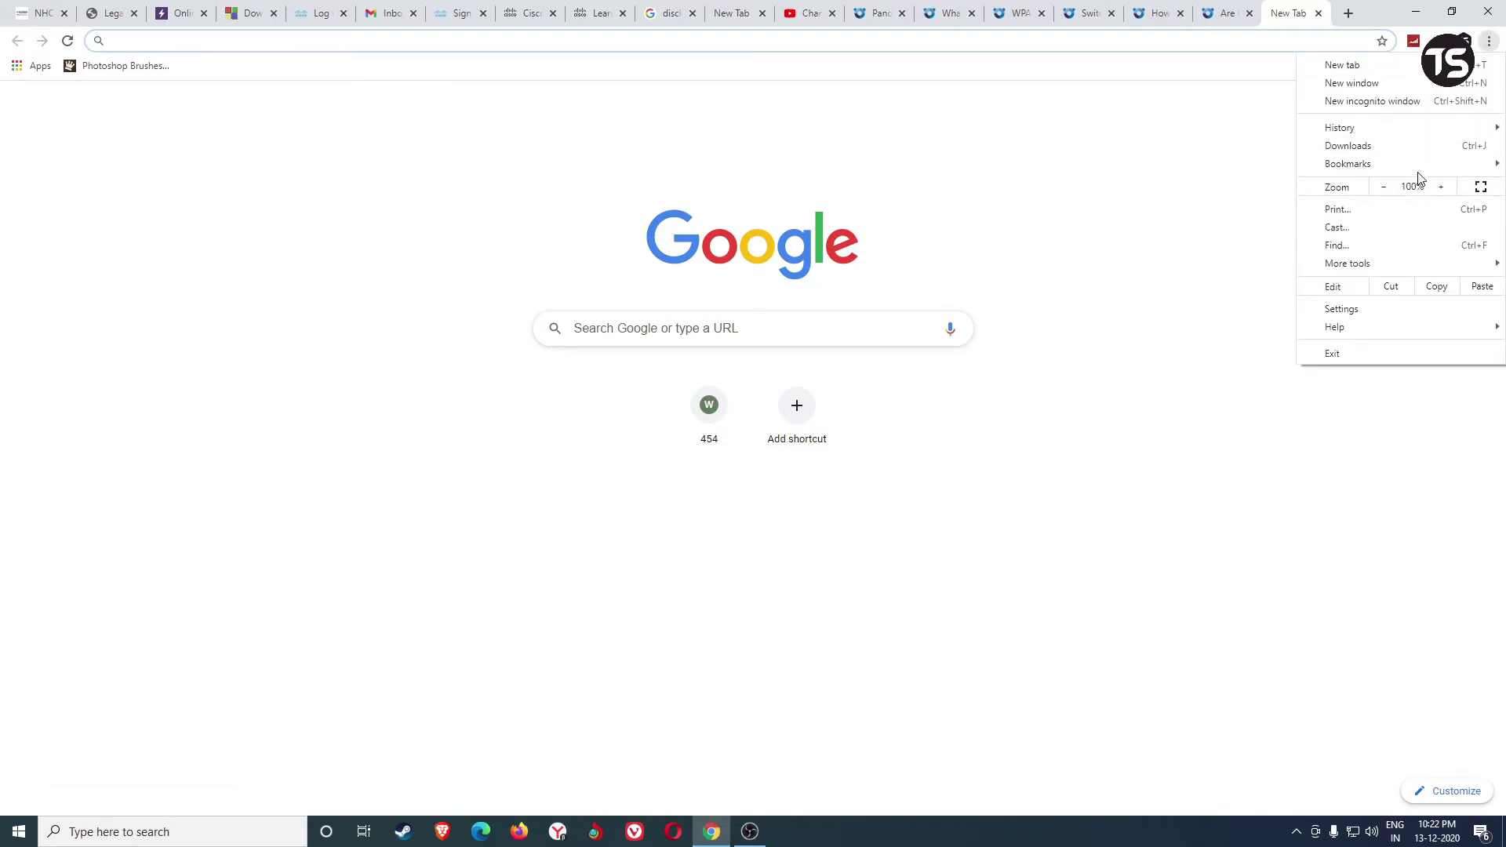
pyautogui.moveTo(1382, 271)
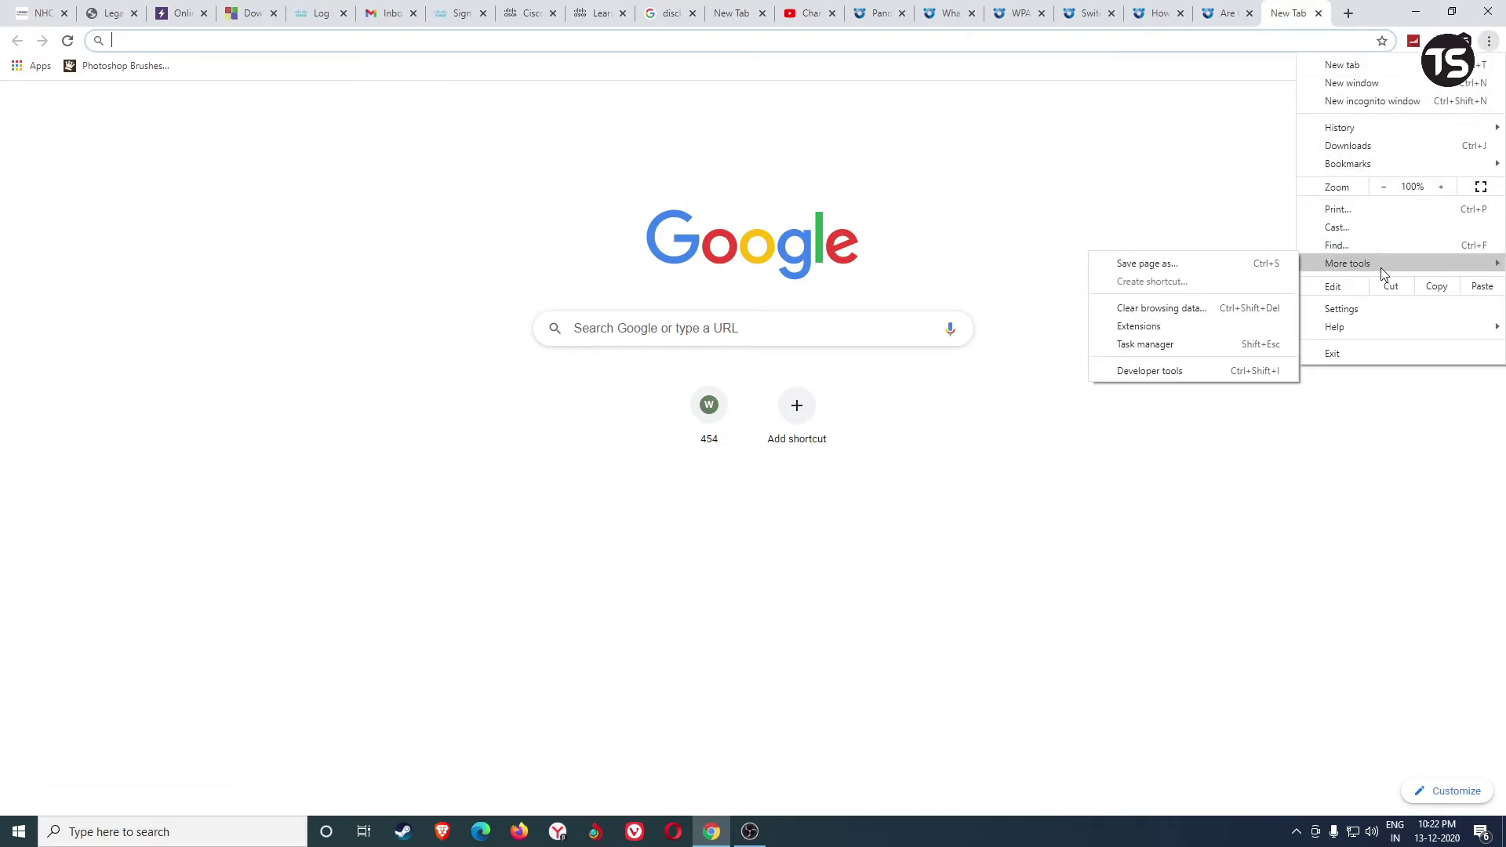
pyautogui.click(1200, 315)
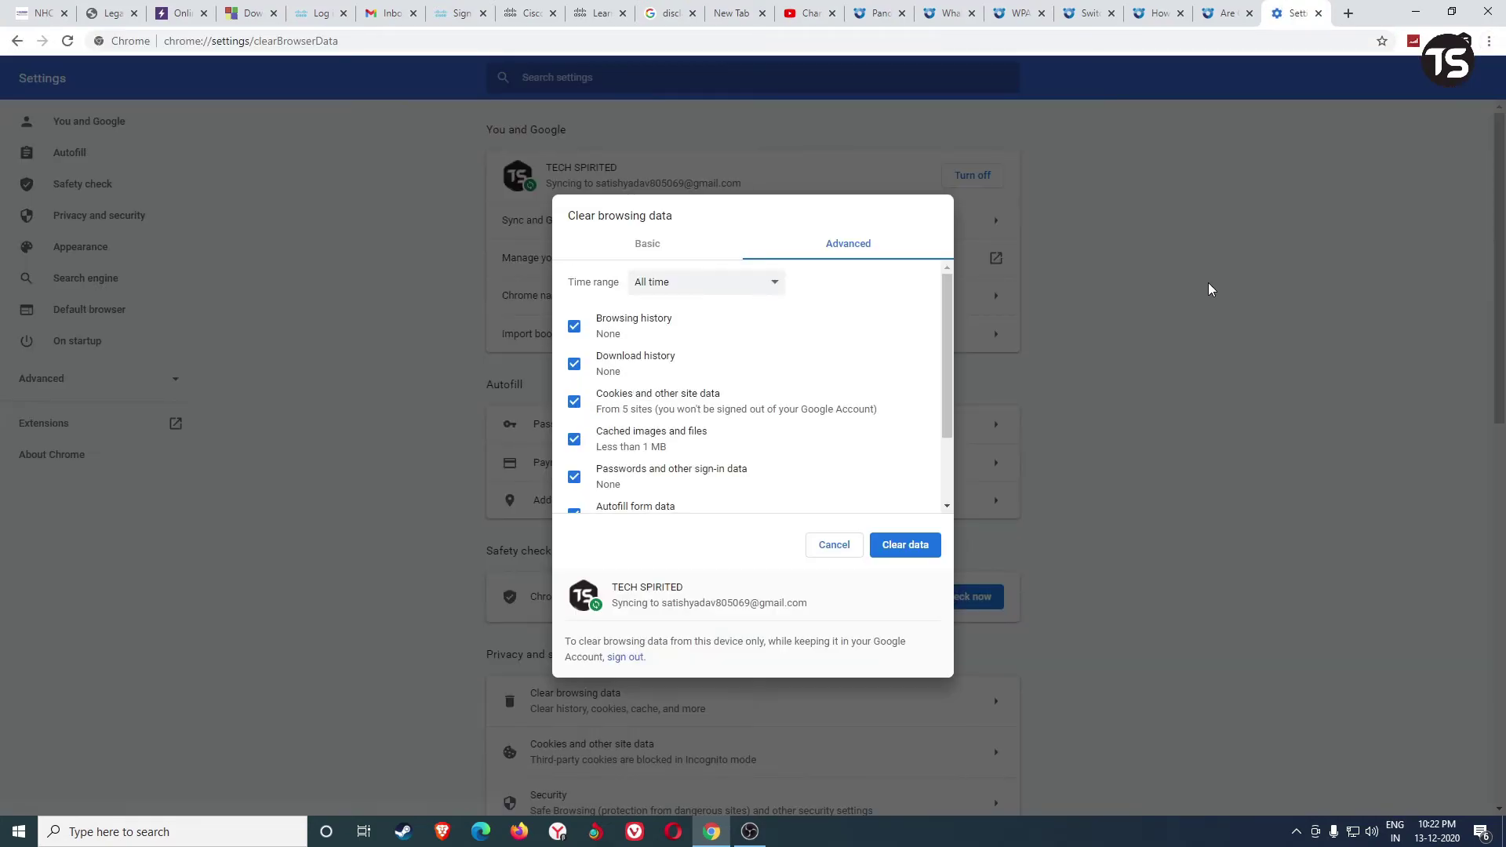
pyautogui.scroll(-1, 726, 380)
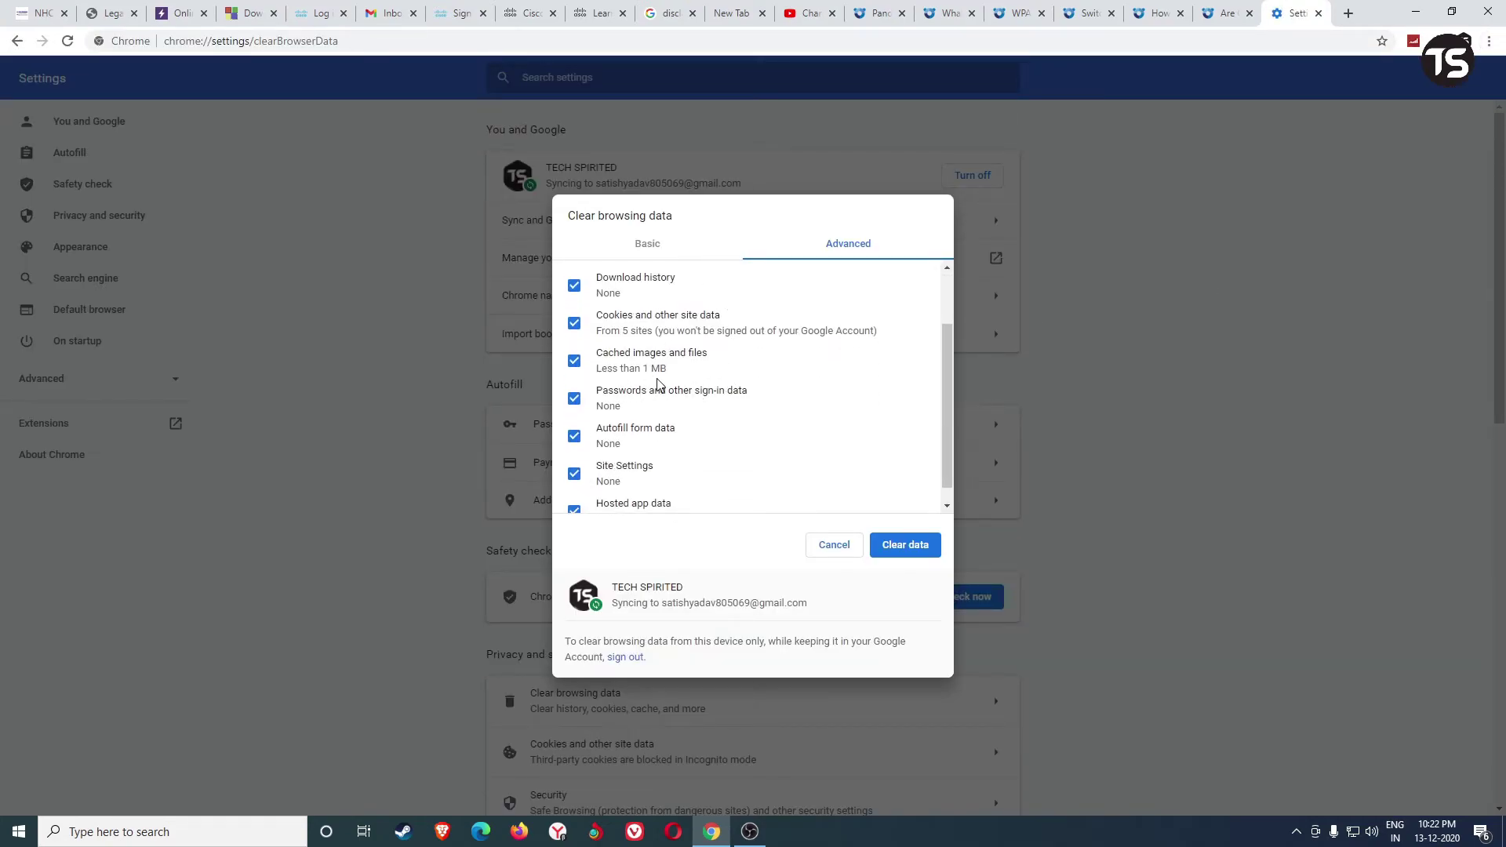
pyautogui.scroll(2, 657, 385)
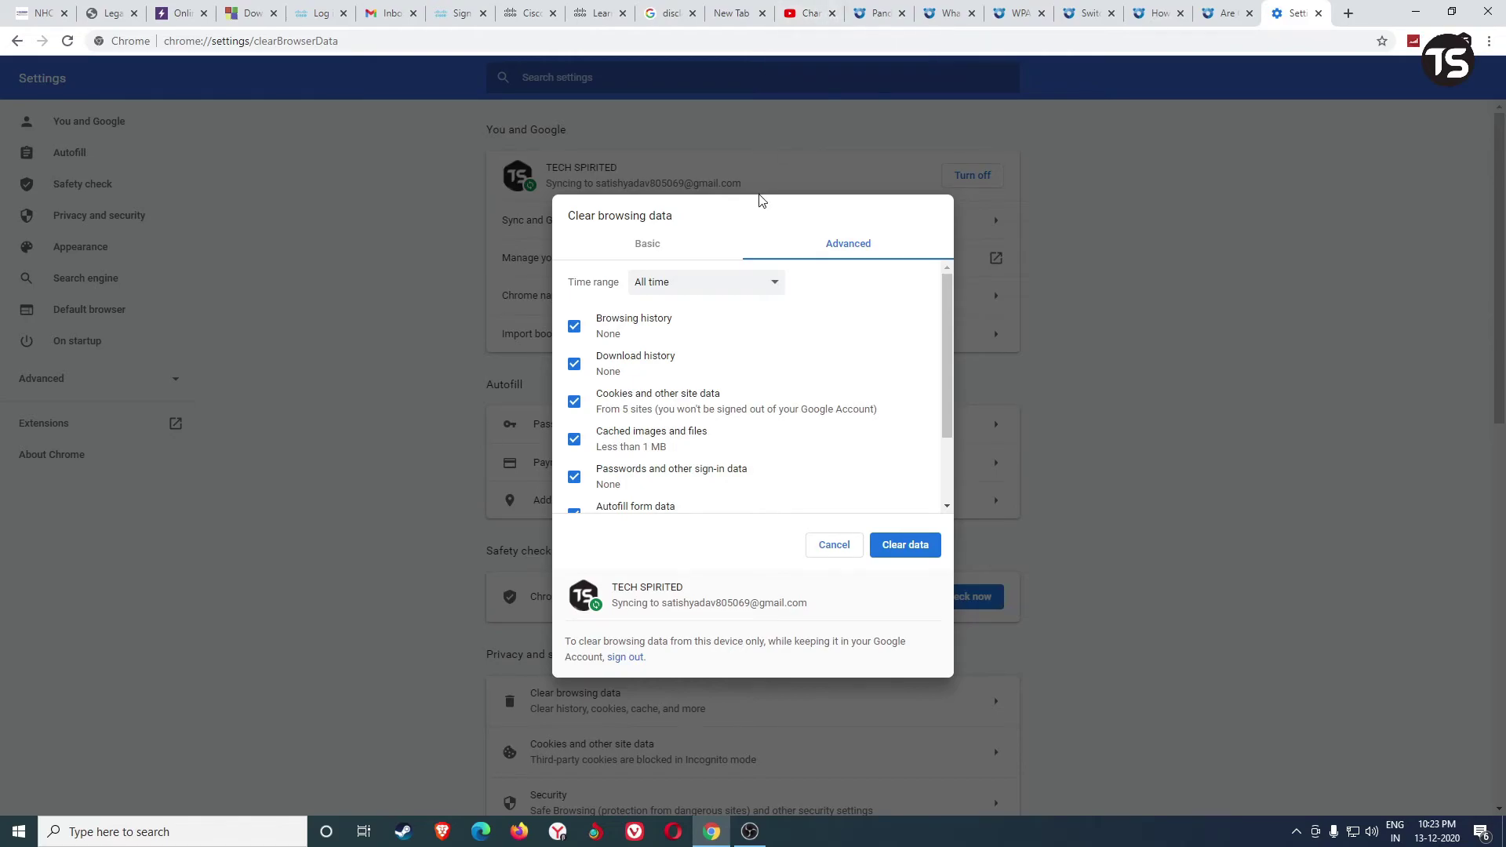
pyautogui.scroll(-2, 718, 385)
pyautogui.scroll(3, 718, 384)
# Step: Review the time range options while keeping All time, and leave the dialog and browser without clearing again
pyautogui.click(690, 284)
pyautogui.click(690, 284)
pyautogui.click(690, 284)
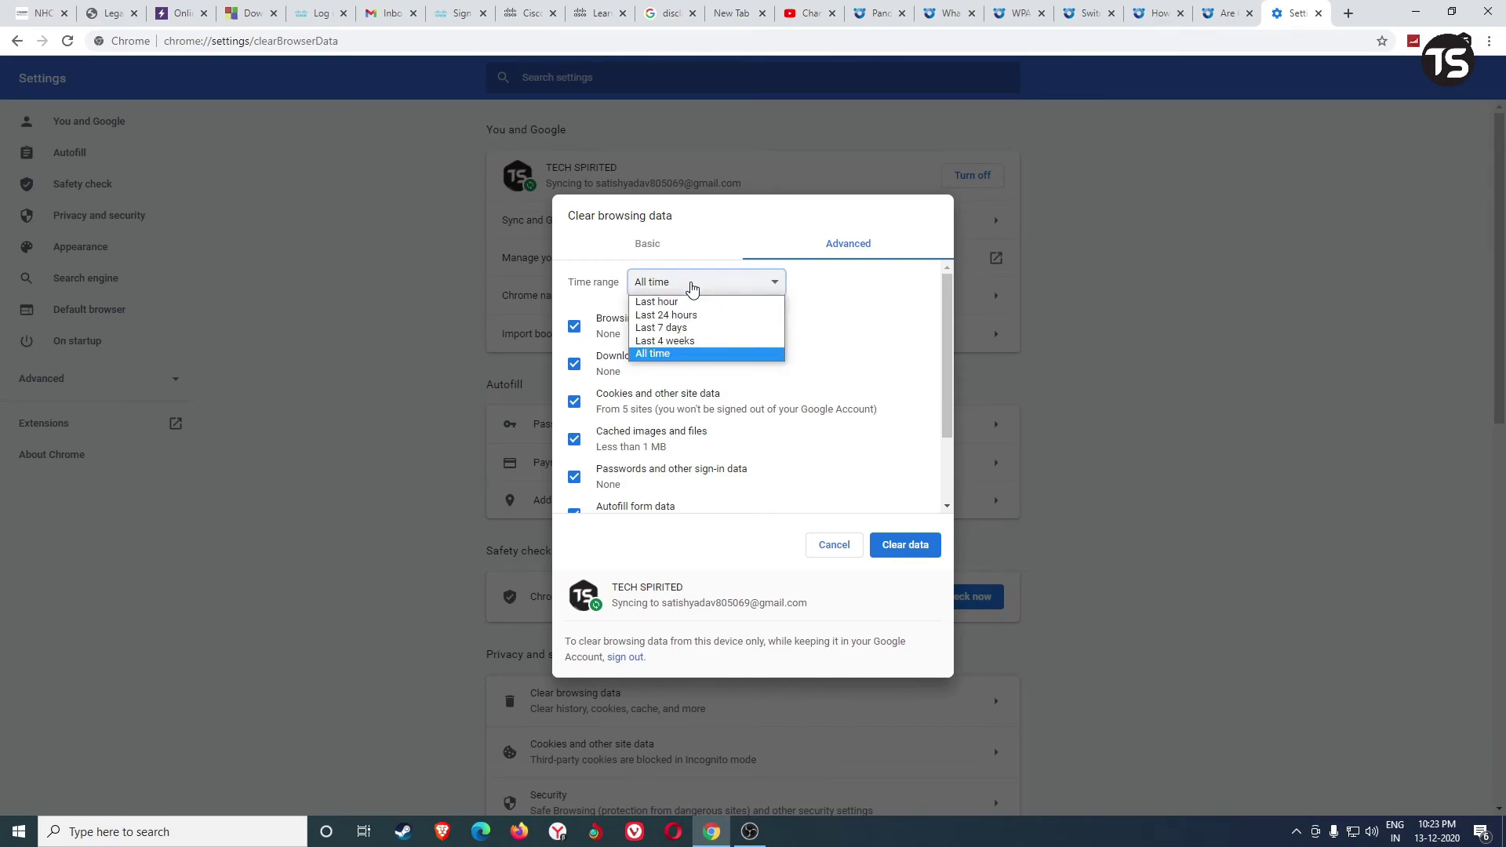
pyautogui.click(692, 289)
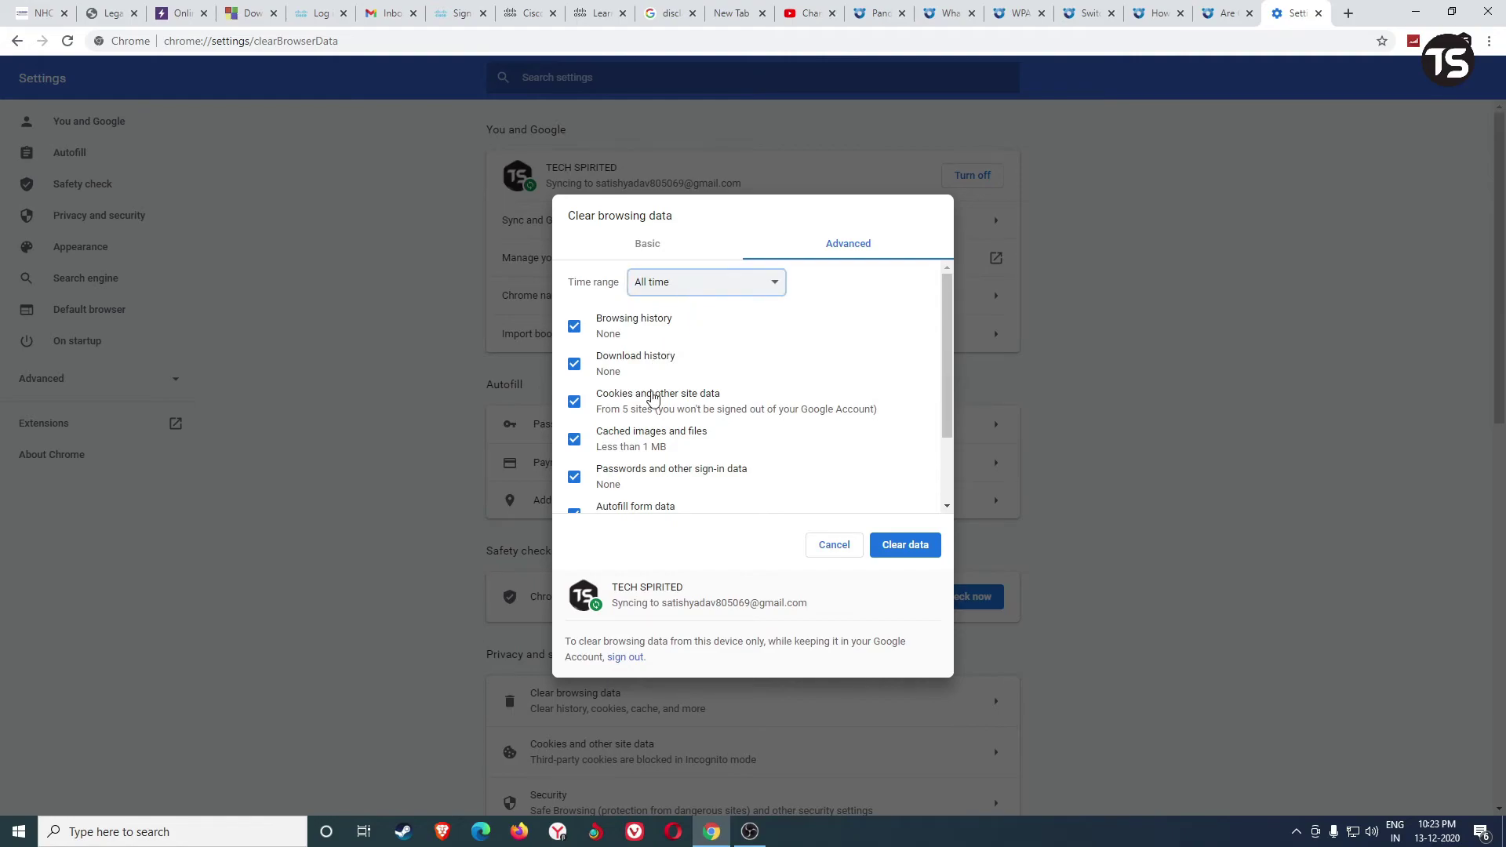
pyautogui.click(677, 292)
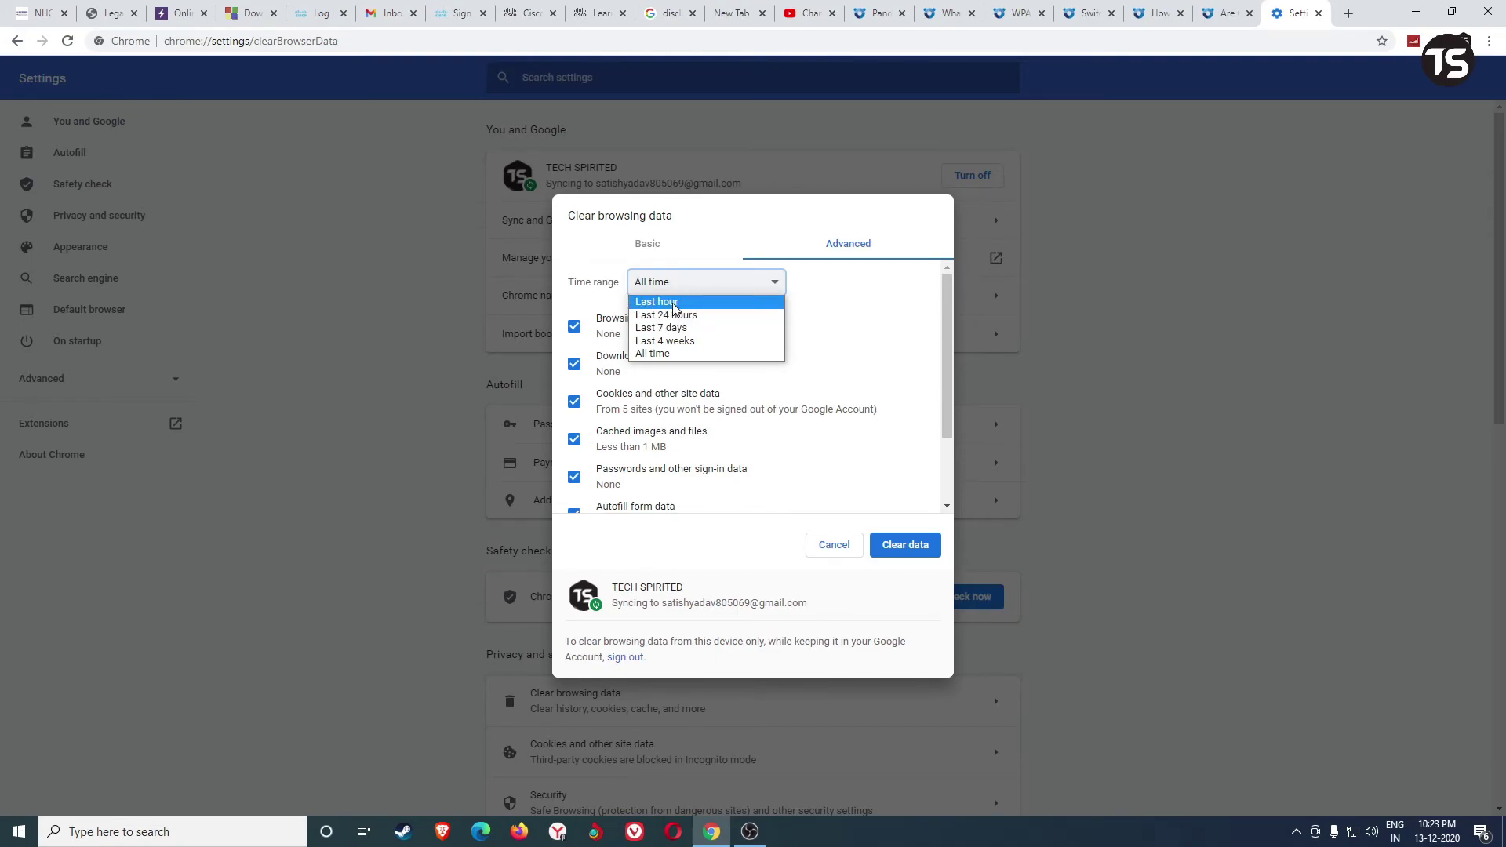
pyautogui.click(659, 353)
pyautogui.click(833, 330)
pyautogui.click(828, 550)
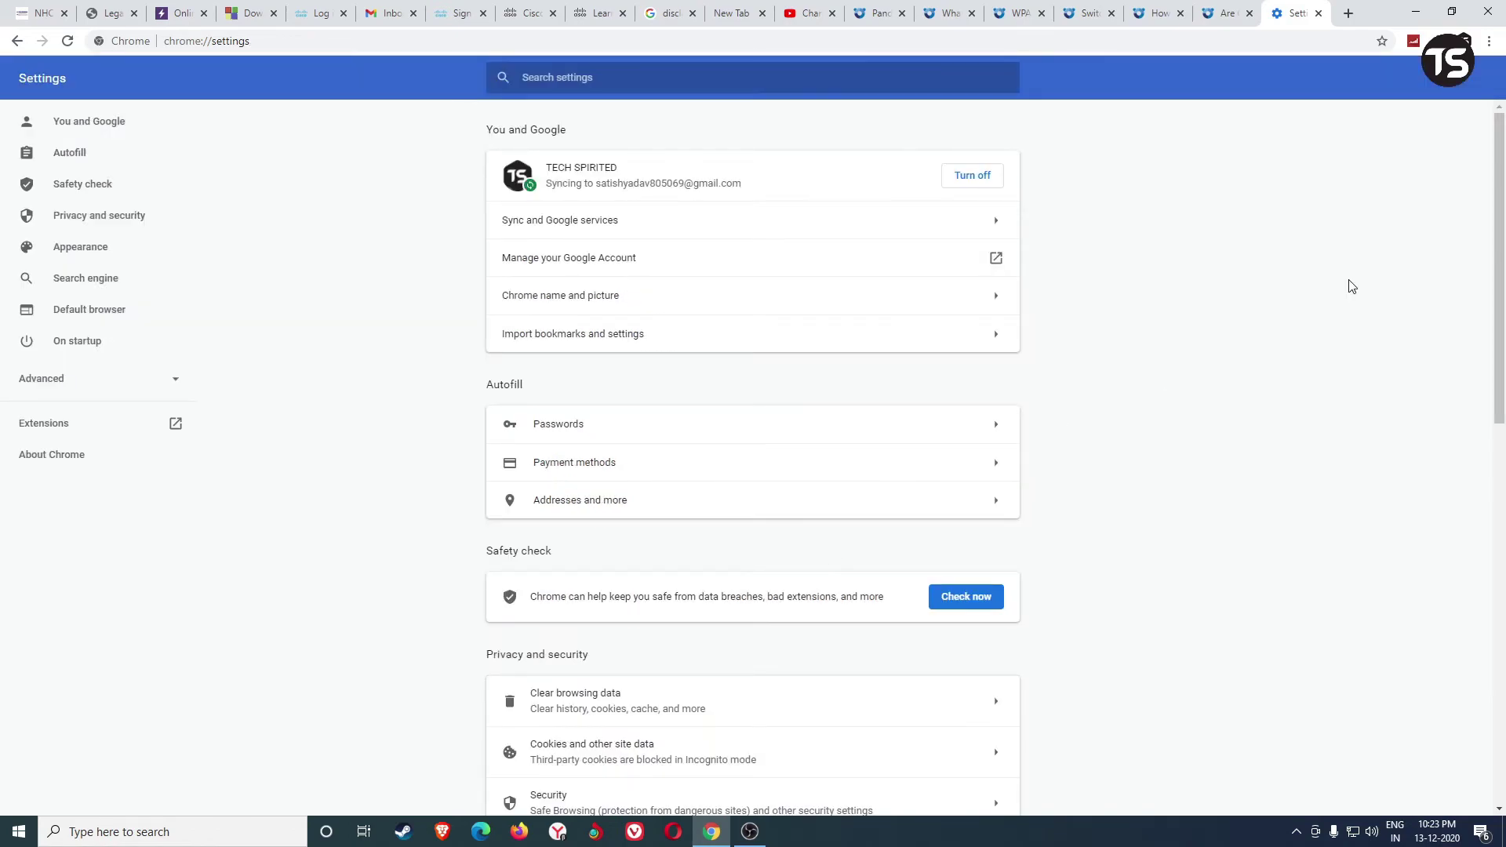
pyautogui.click(1415, 11)
pyautogui.rightClick(884, 211)
pyautogui.click(936, 254)
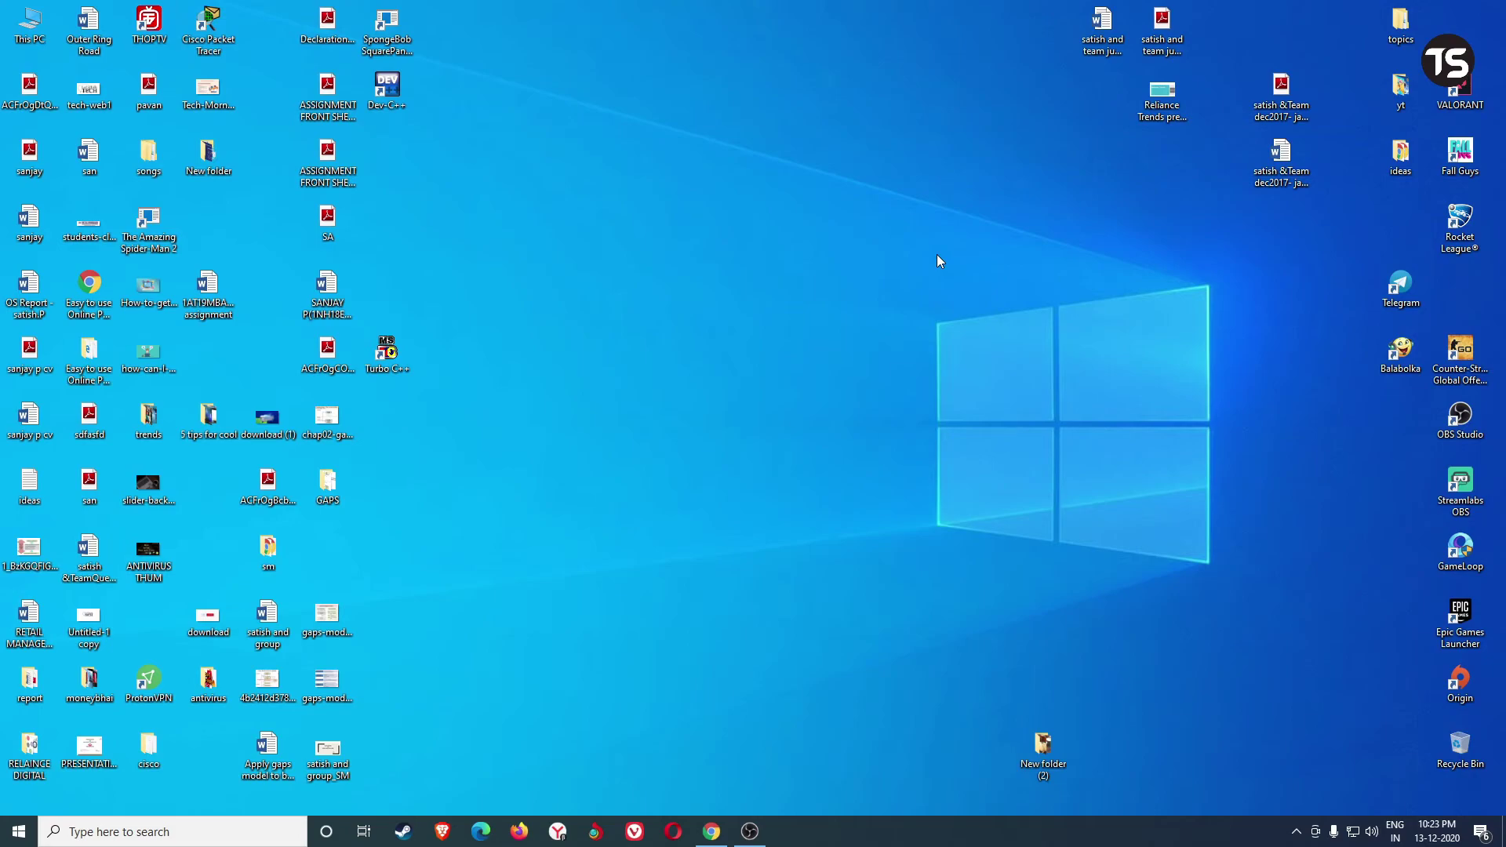
pyautogui.click(750, 830)
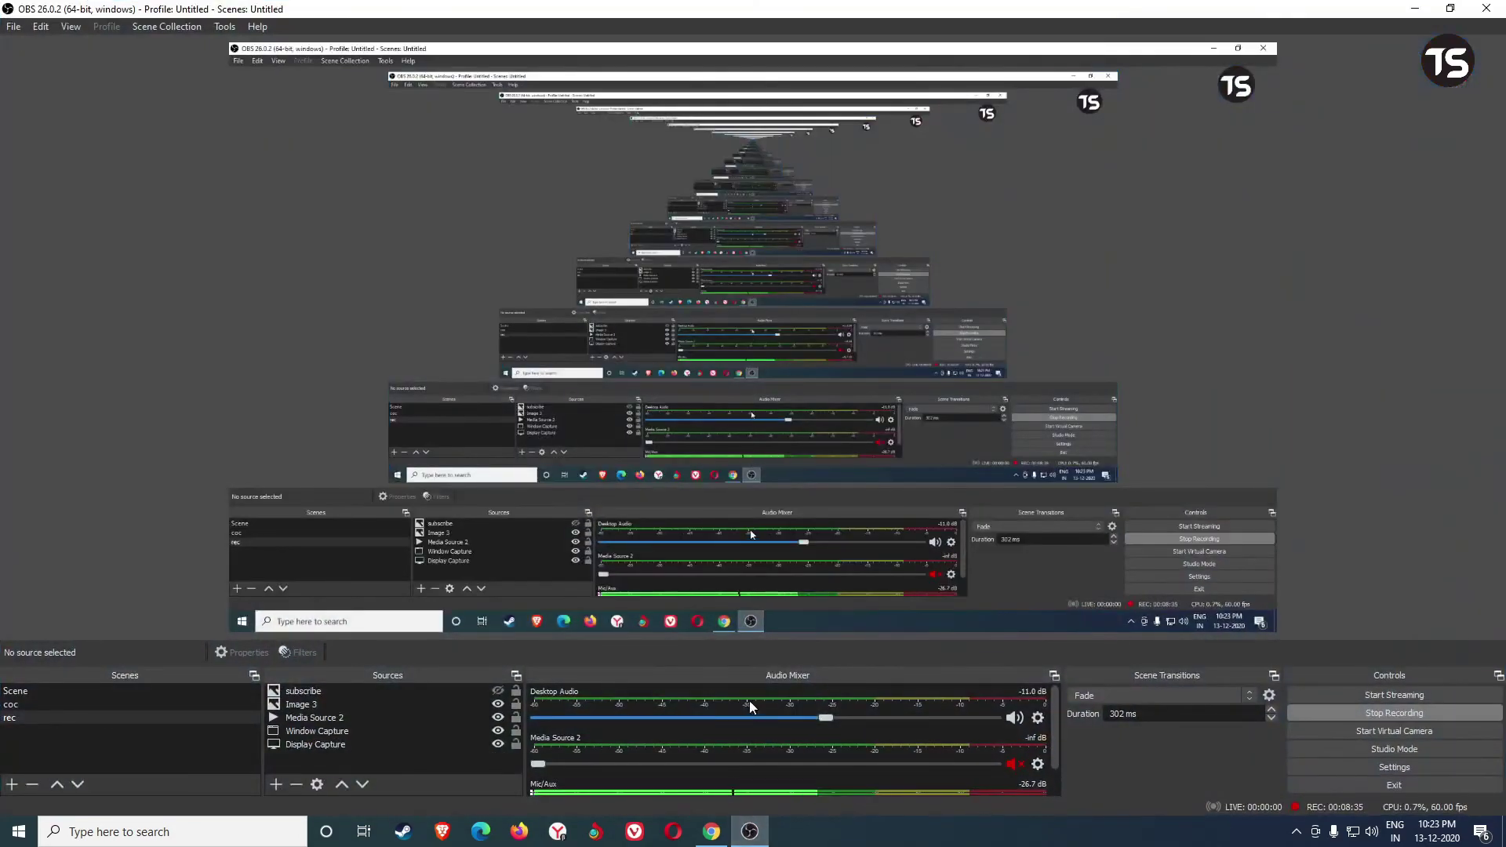
pyautogui.click(749, 830)
pyautogui.rightClick(684, 382)
pyautogui.click(744, 424)
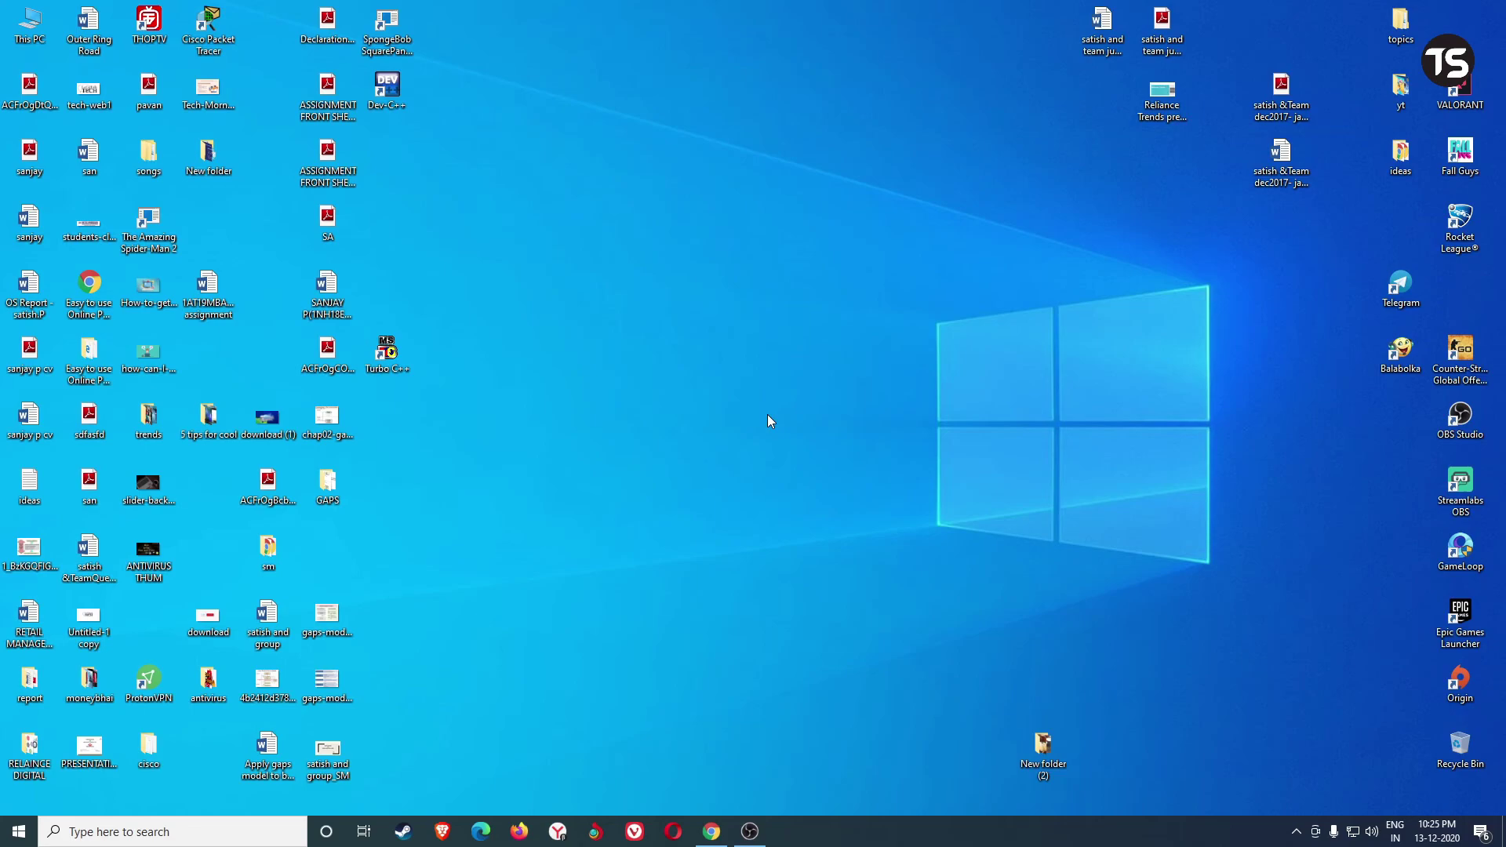
pyautogui.rightClick(699, 293)
pyautogui.click(732, 332)
pyautogui.click(750, 831)
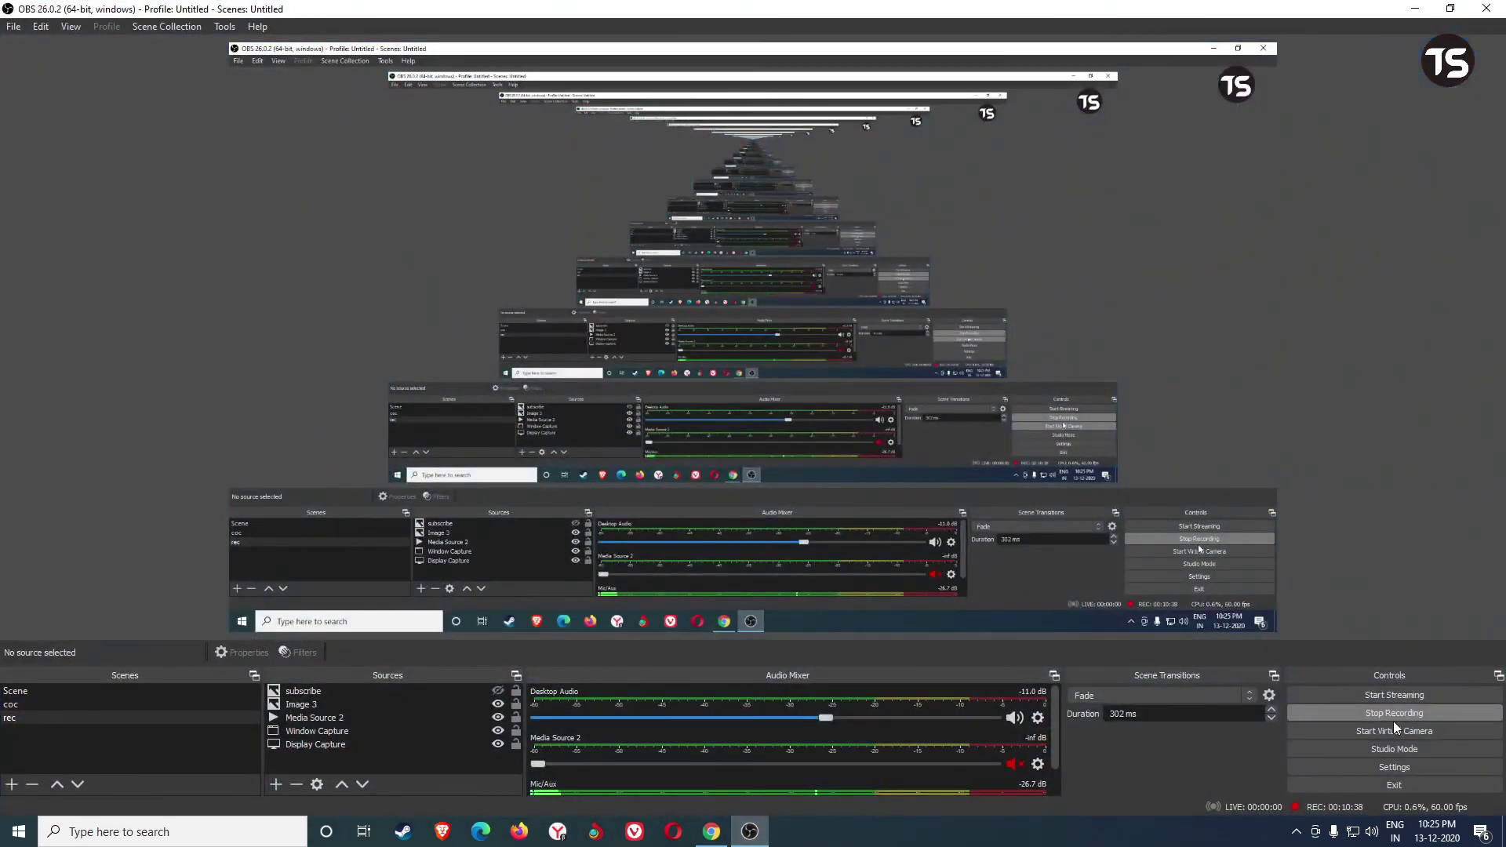